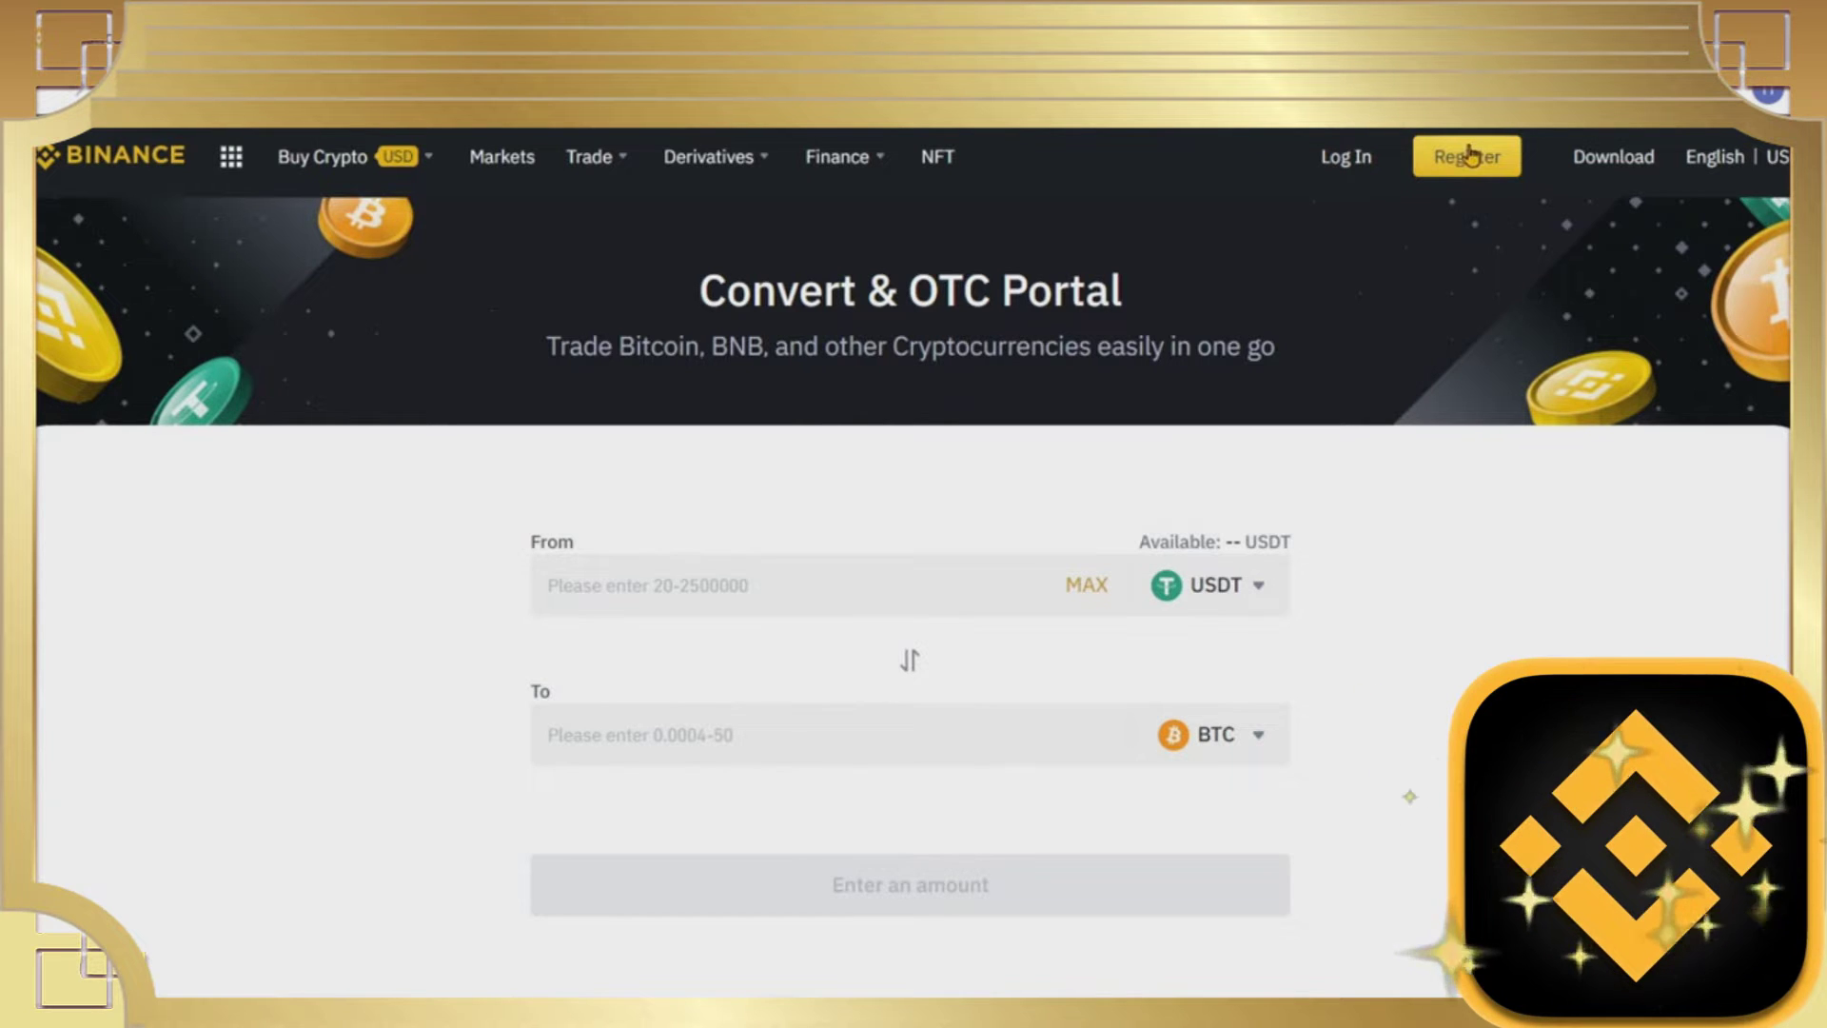
- Open the Register page for a new Binance account from the top bar
{"action": "left_click", "coordinate": [1468, 155]}
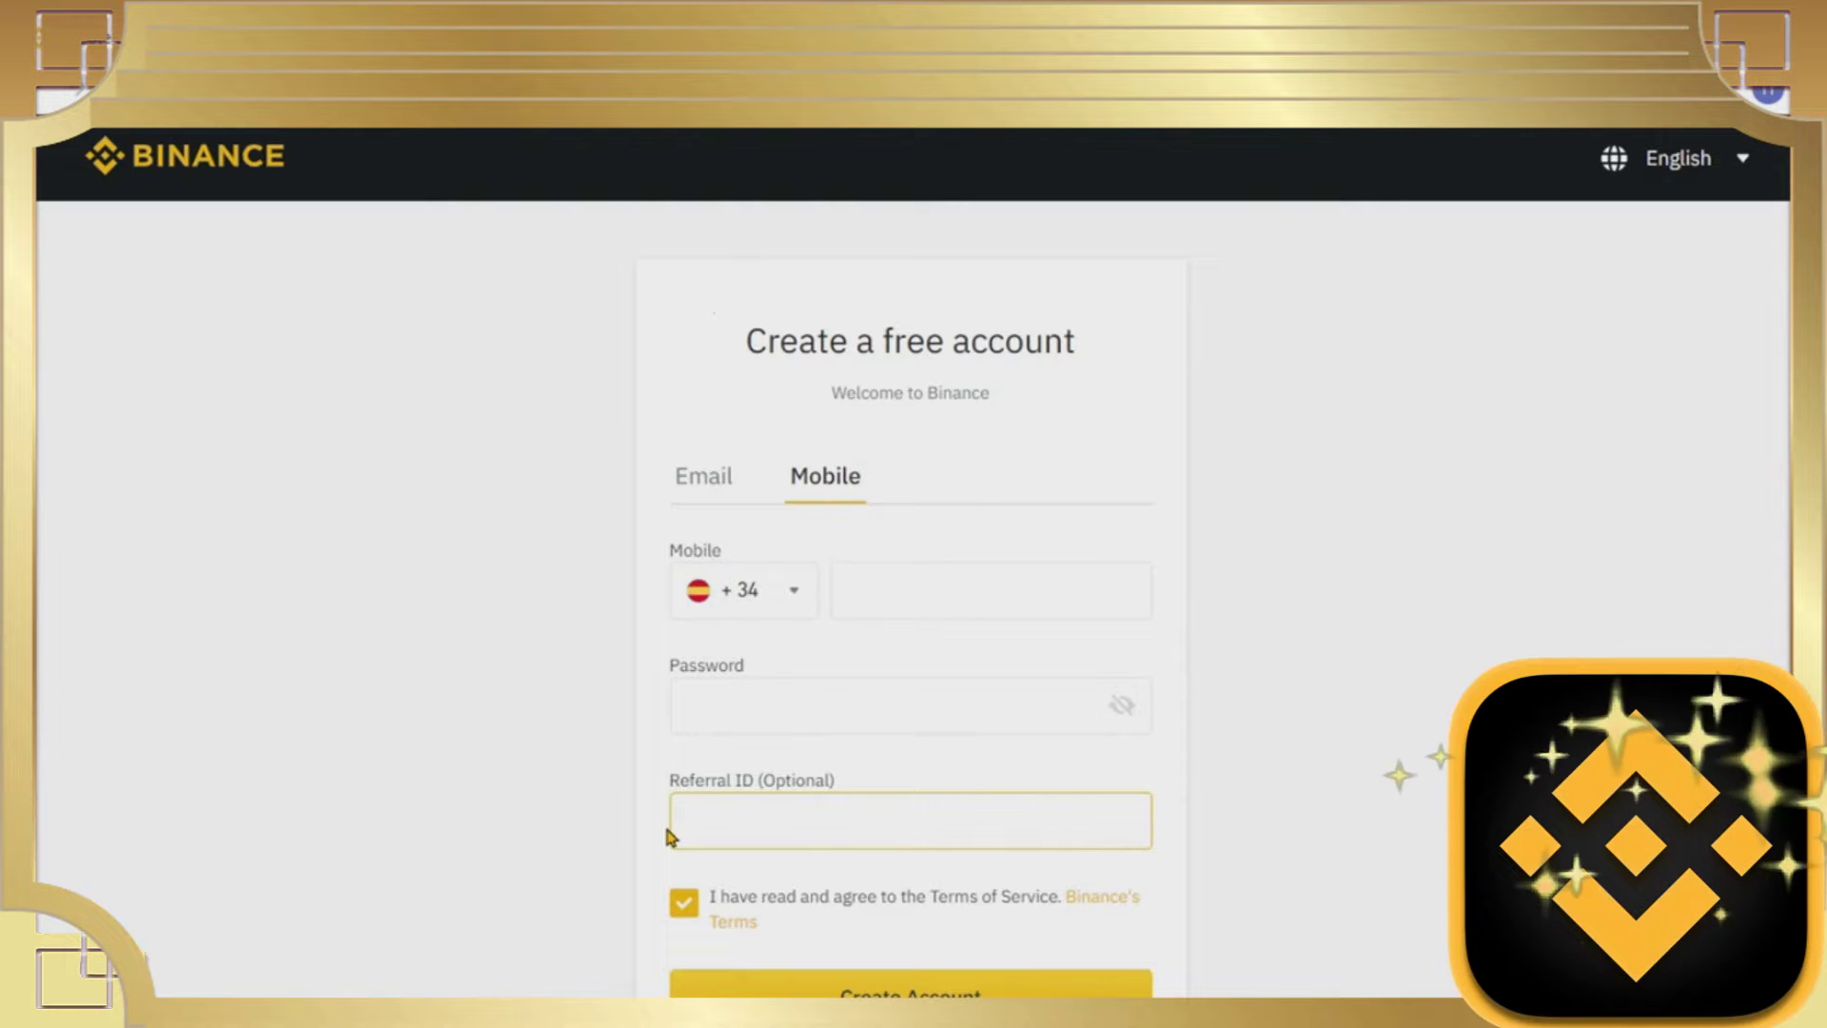
- Switch the sign-up form to the Email option and enter the account's e-mail address
{"action": "mouse_move", "coordinate": [844, 681]}
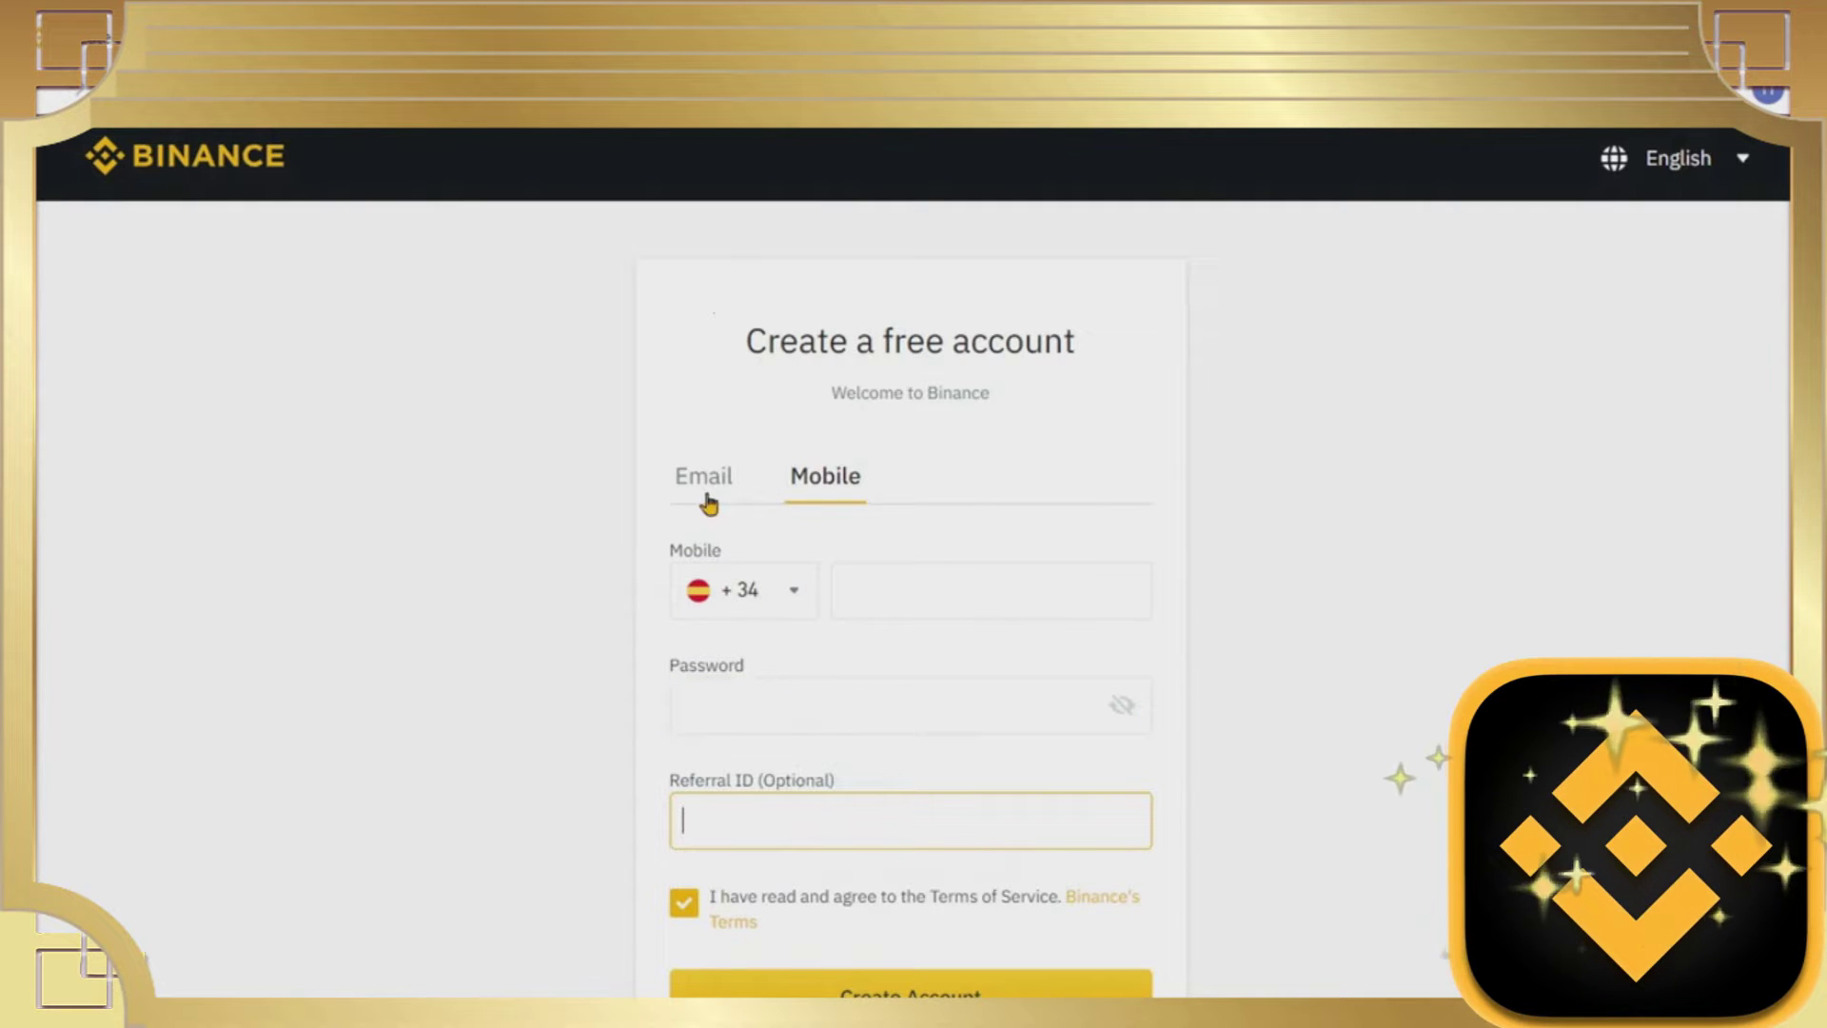
{"action": "left_click", "coordinate": [702, 495]}
{"action": "left_click", "coordinate": [749, 614]}
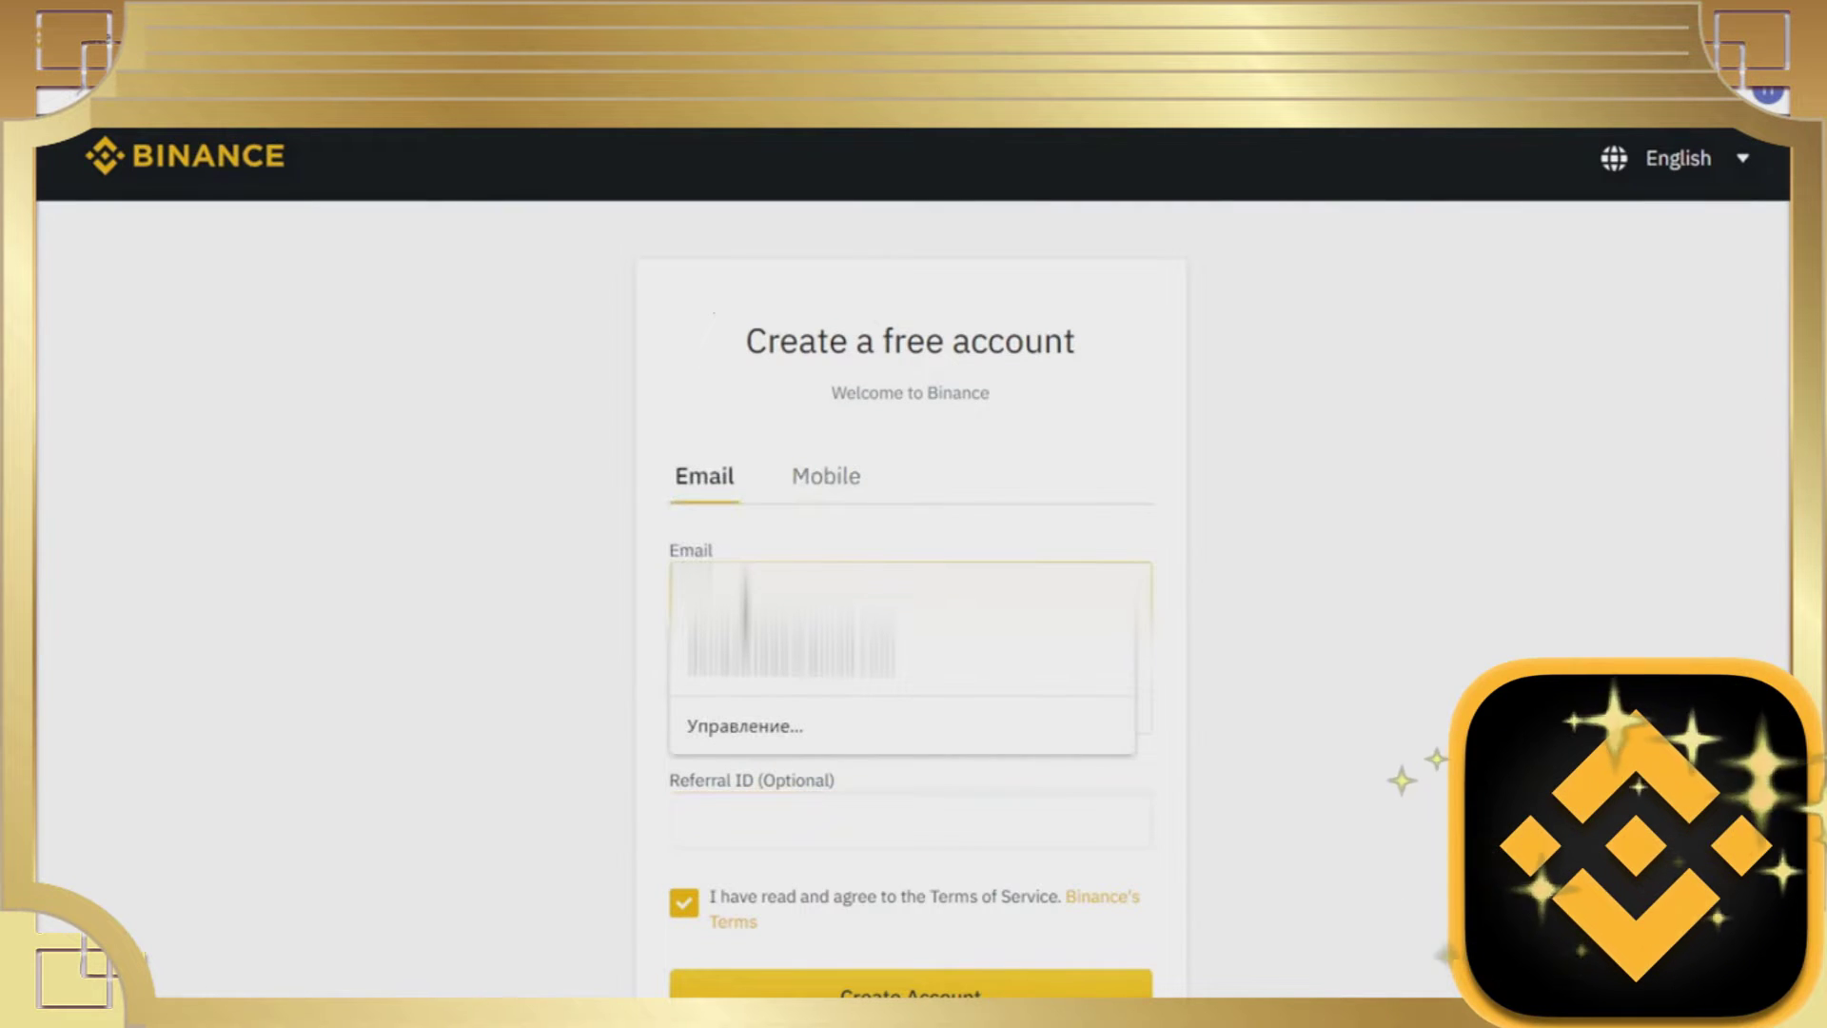
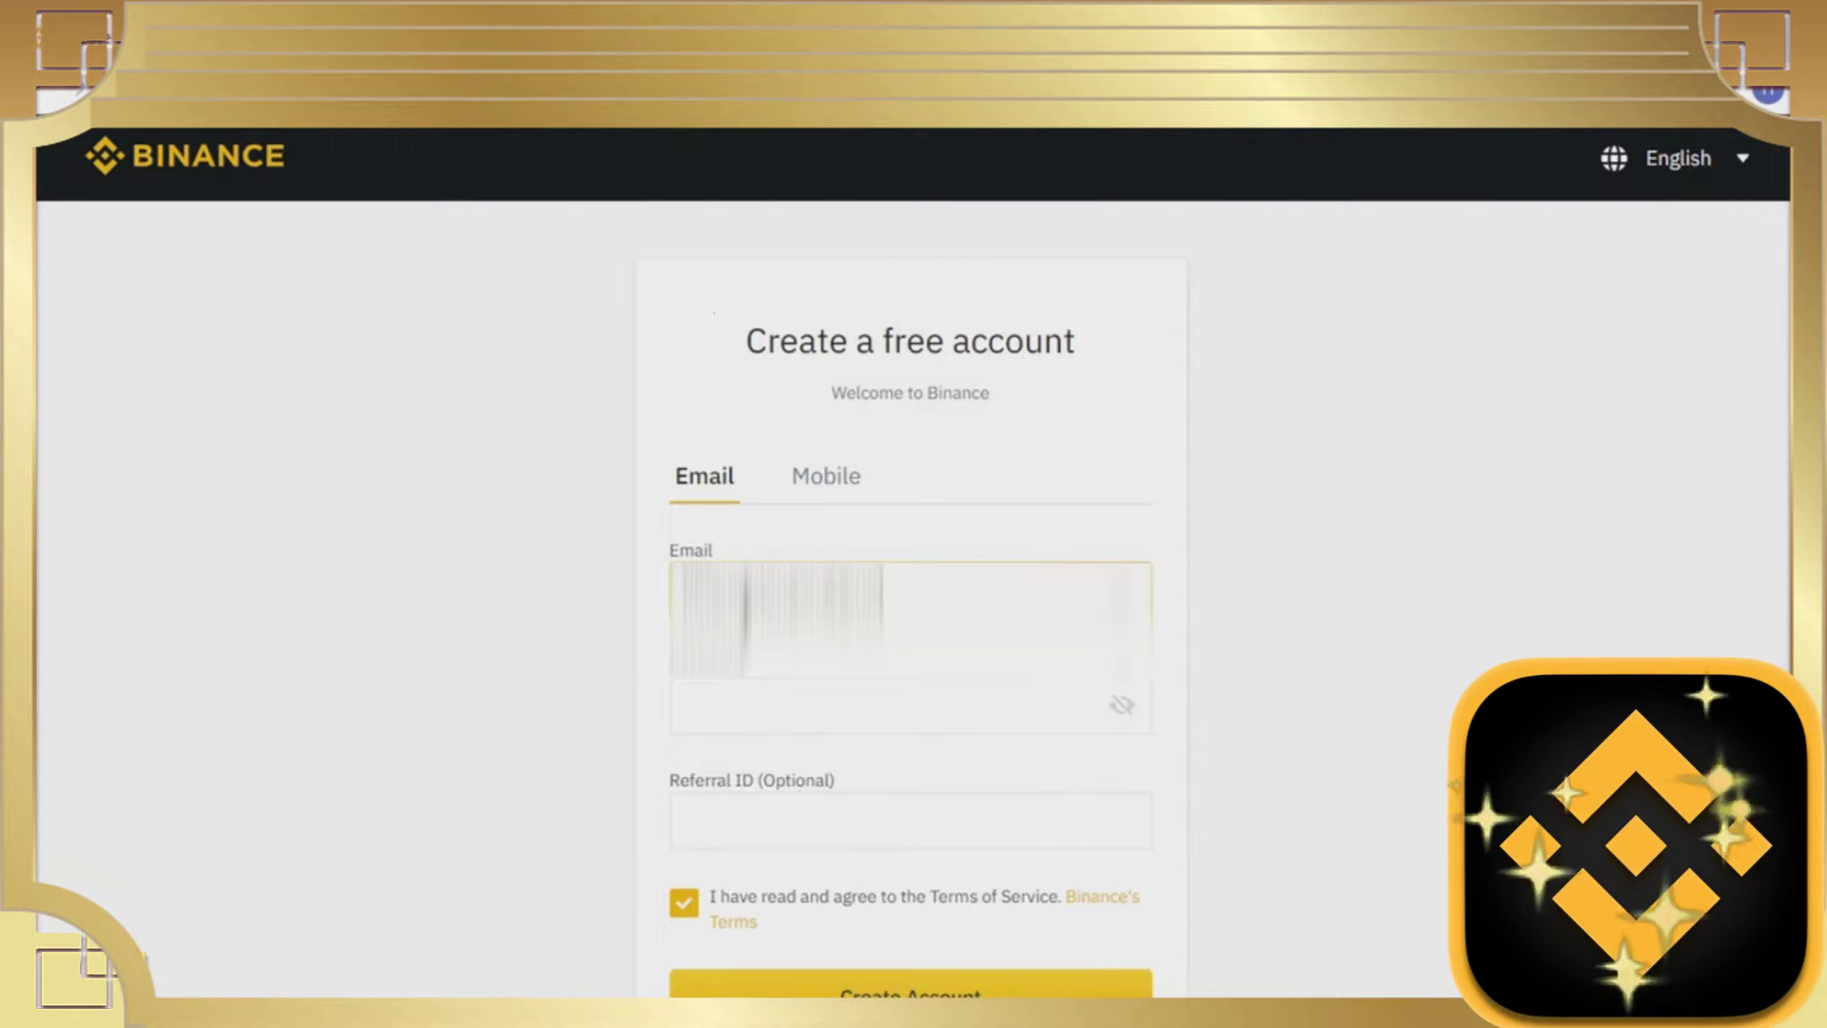
- Enter the password and referral ID, then solve the slider security puzzle
{"action": "key", "text": "Tab"}
{"action": "type", "text": "•••••••••••"}
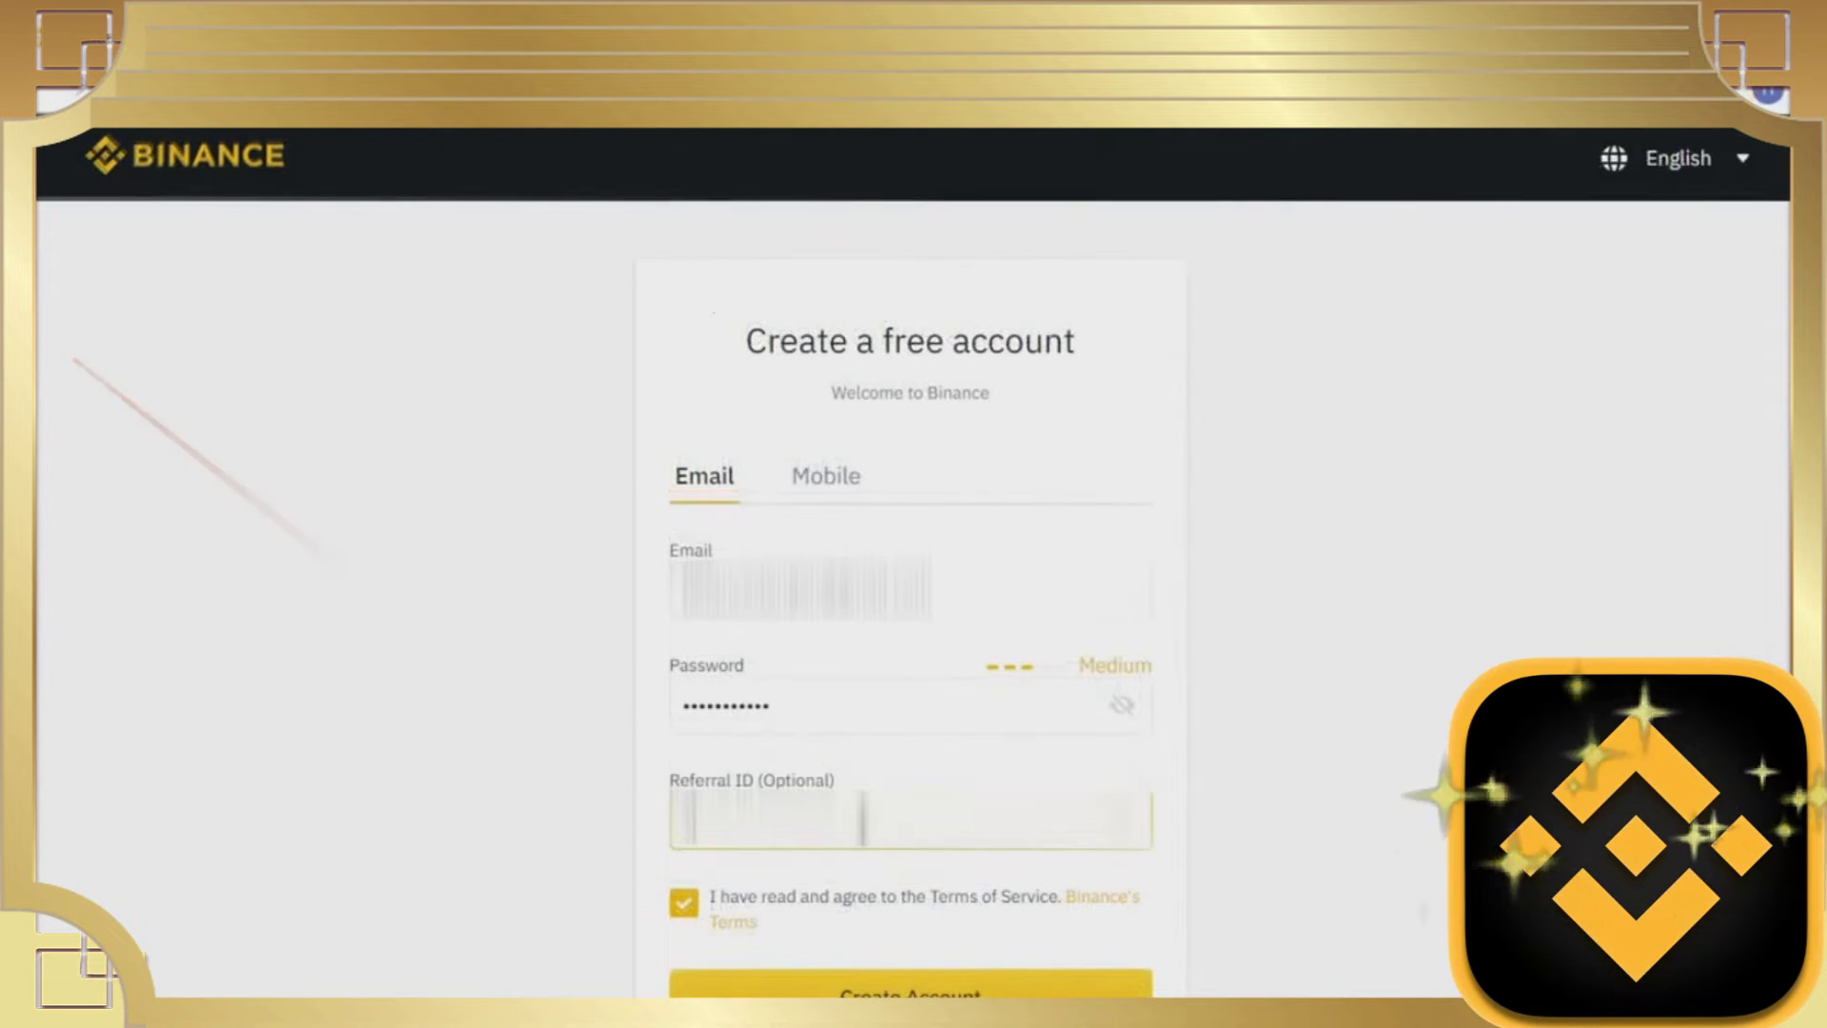
{"action": "type", "text": "•••"}
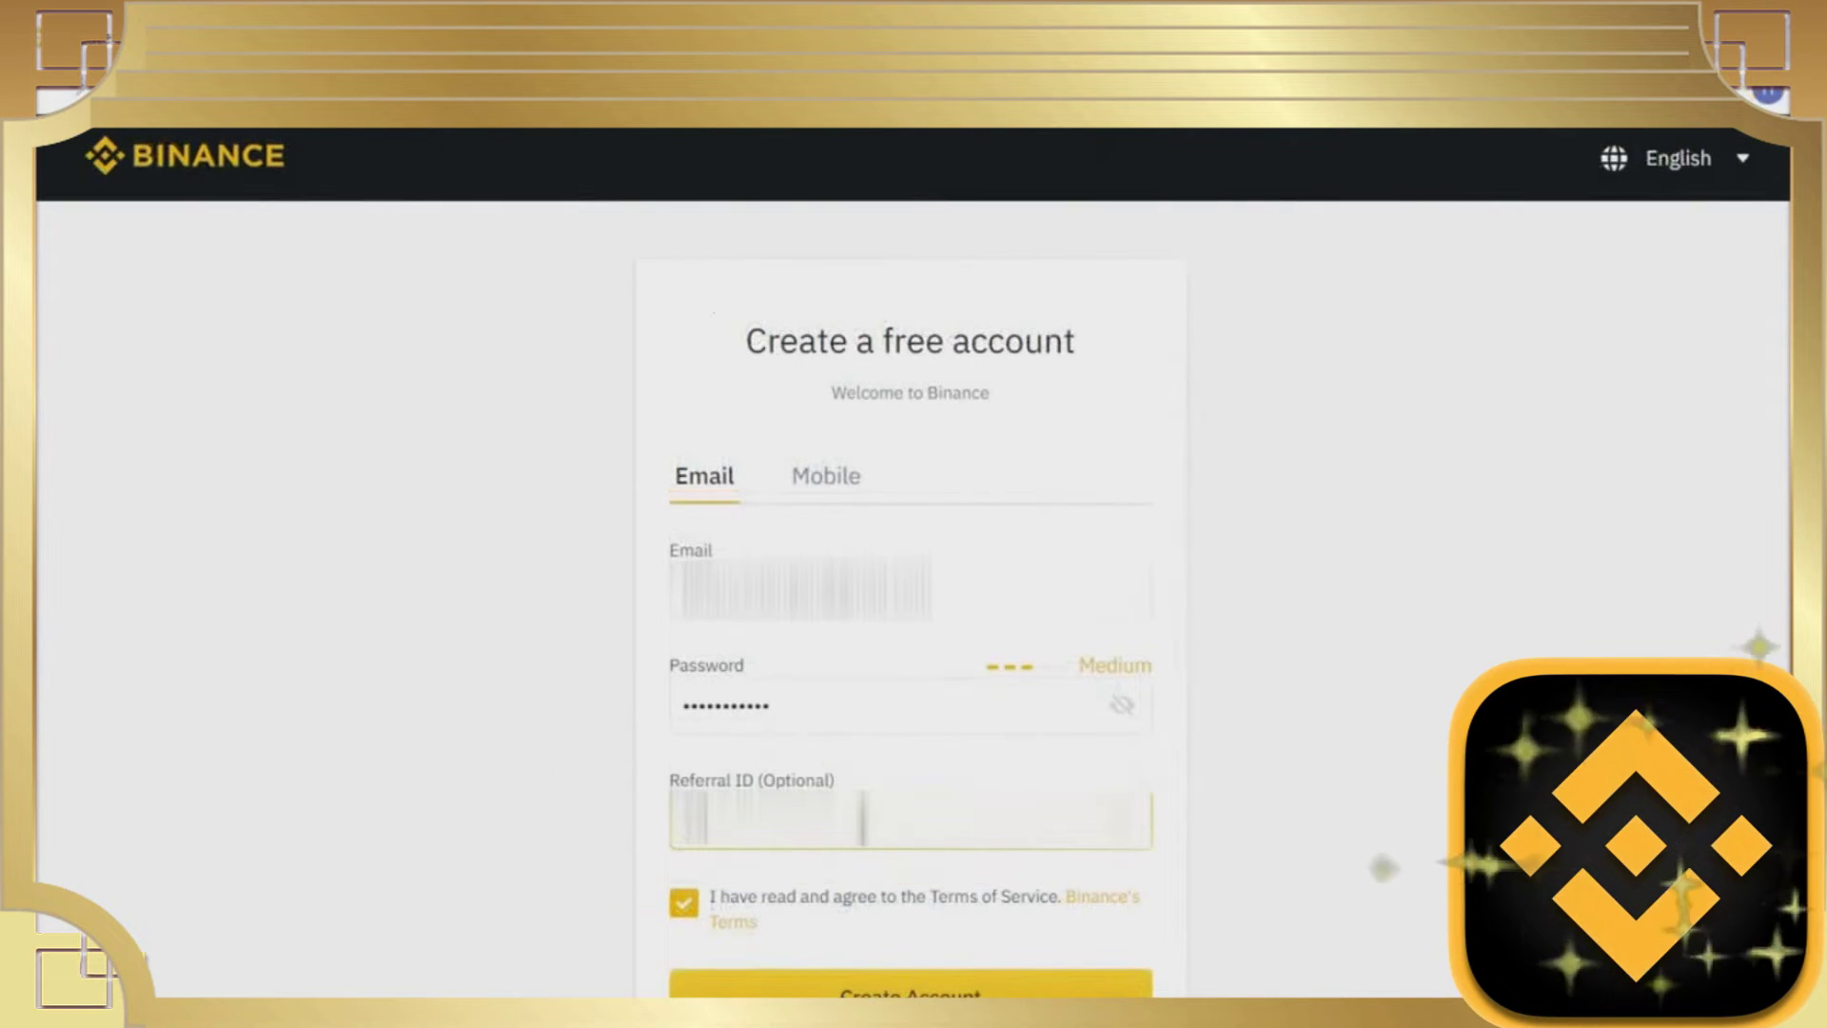
{"action": "type", "text": "•"}
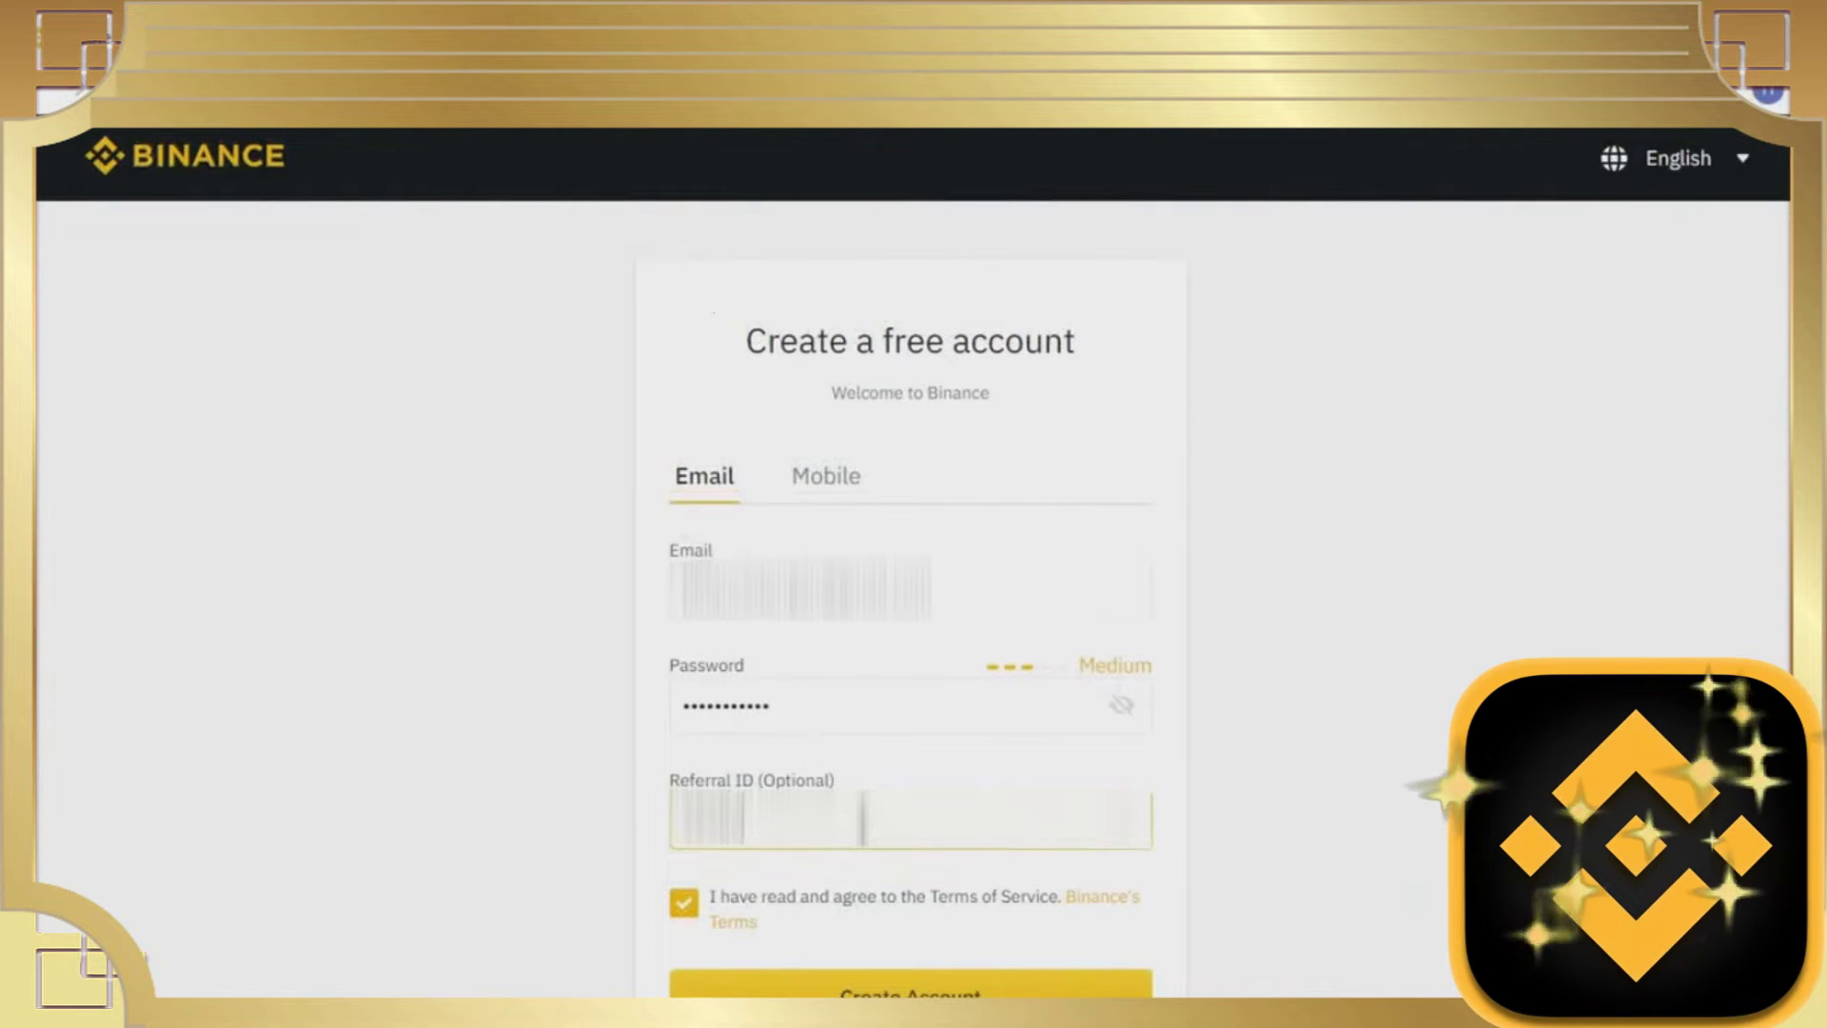
{"action": "type", "text": "•"}
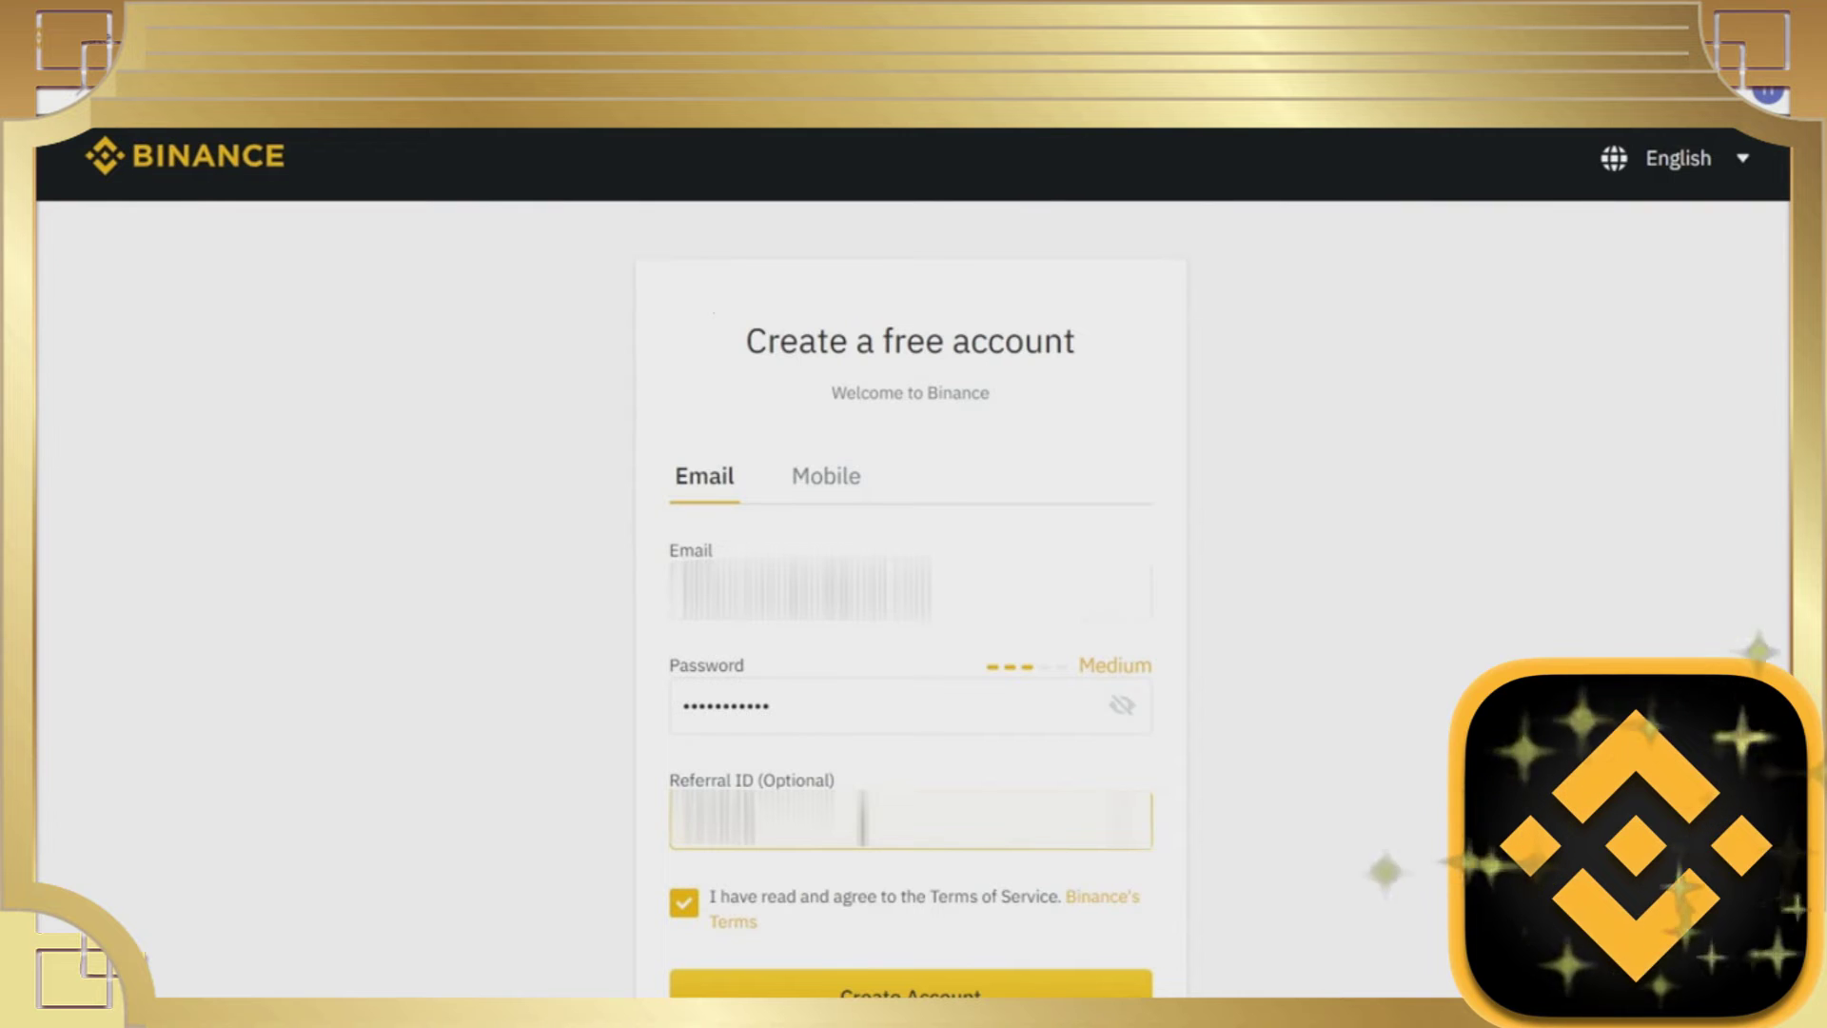
{"action": "type", "text": "••"}
{"action": "left_click_drag", "start_coordinate": [731, 741], "coordinate": [1065, 757]}
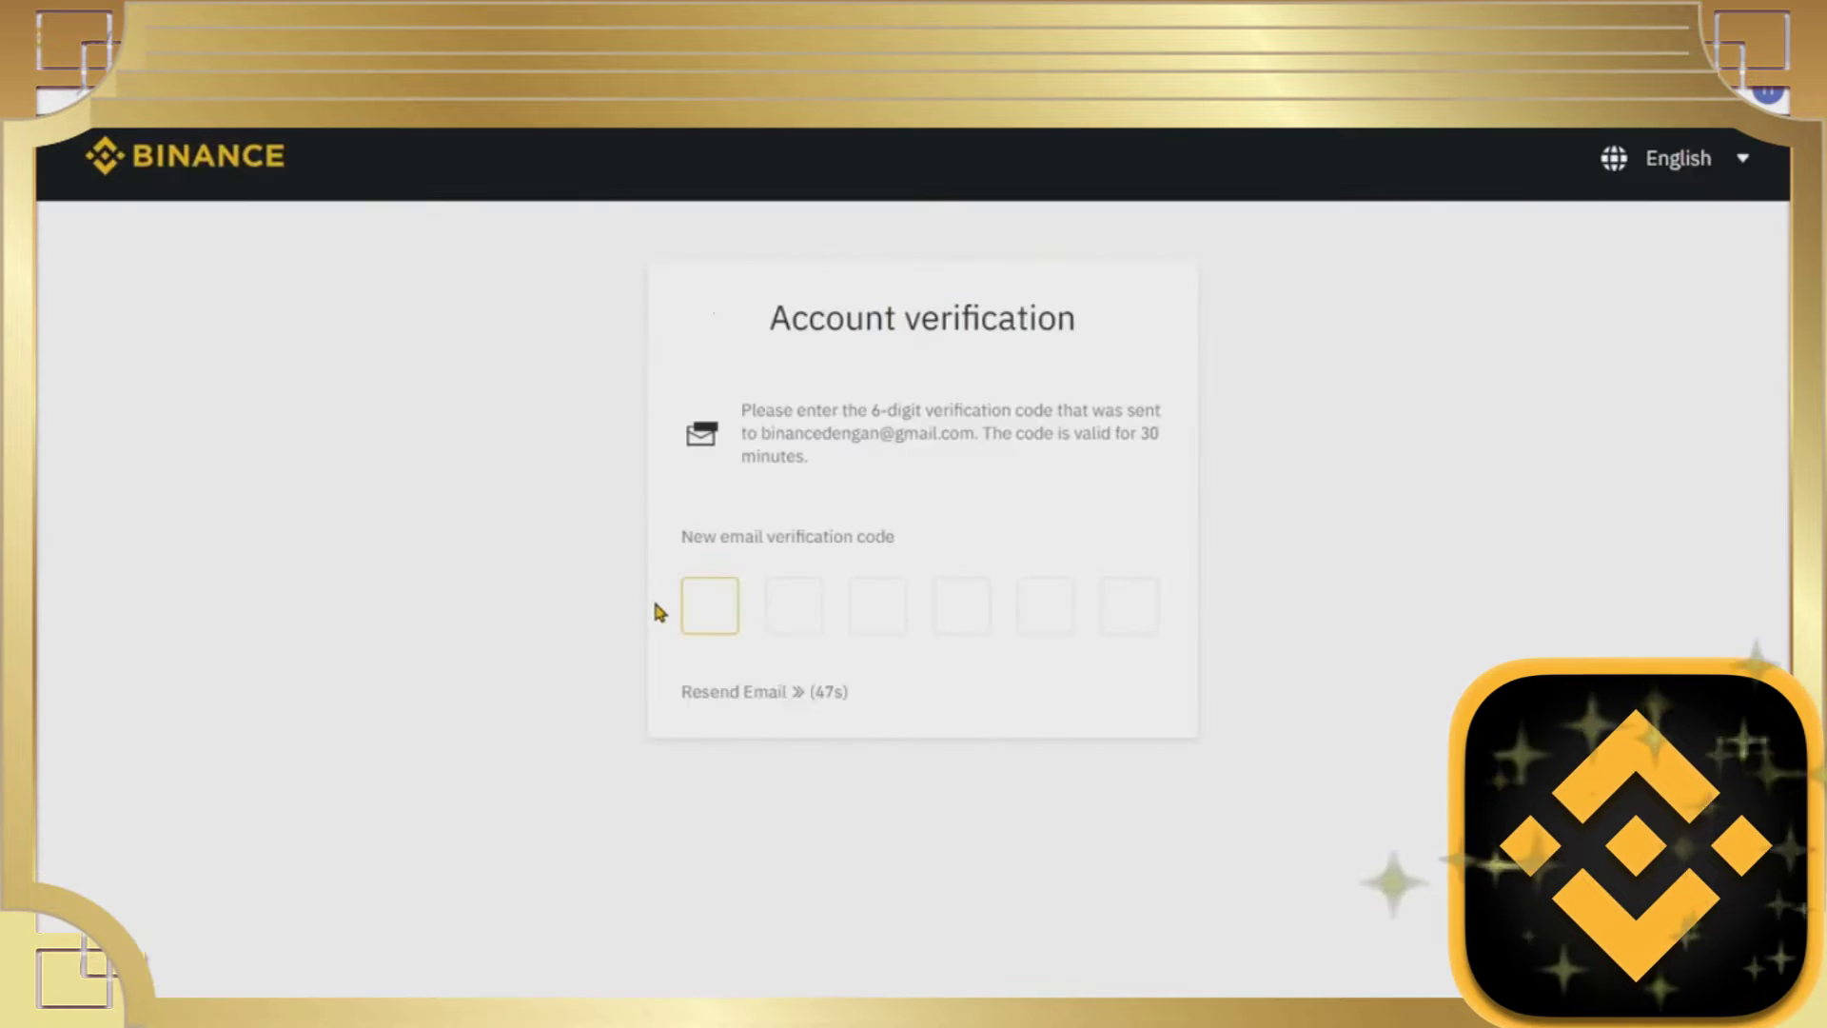
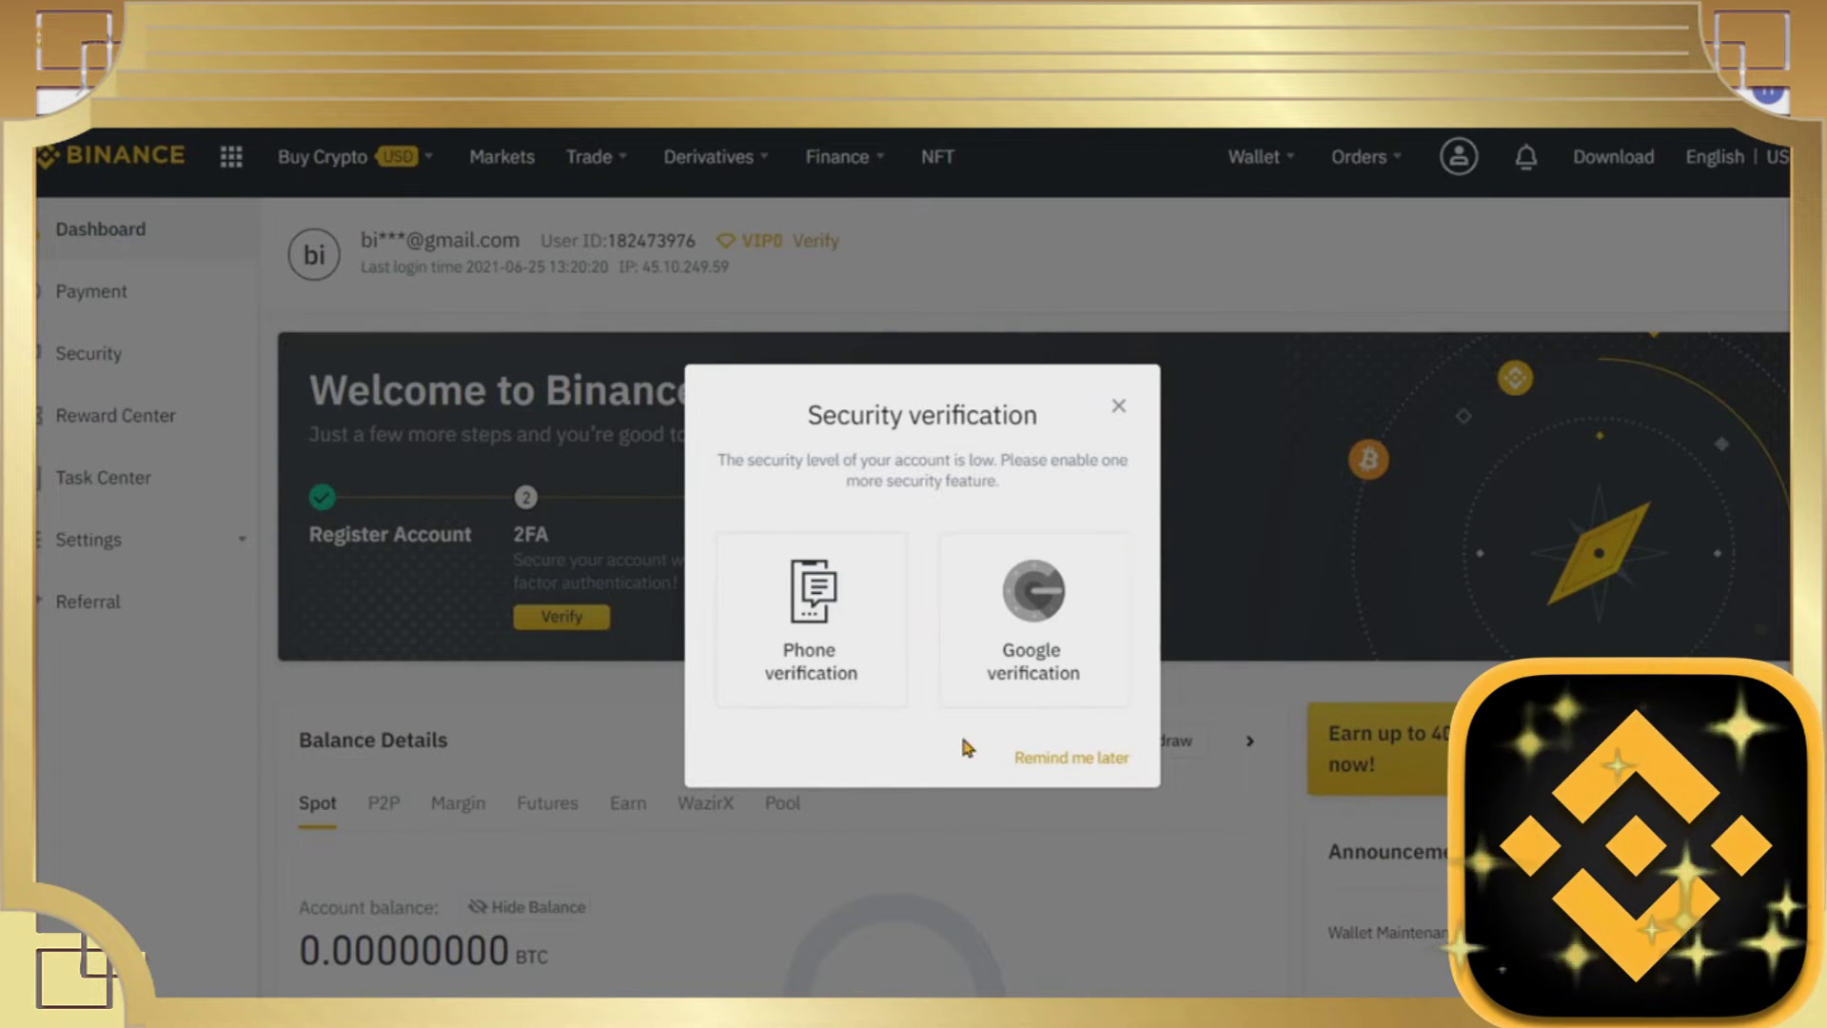
- Choose Phone verification as the account's second security factor
{"action": "left_click", "coordinate": [726, 624]}
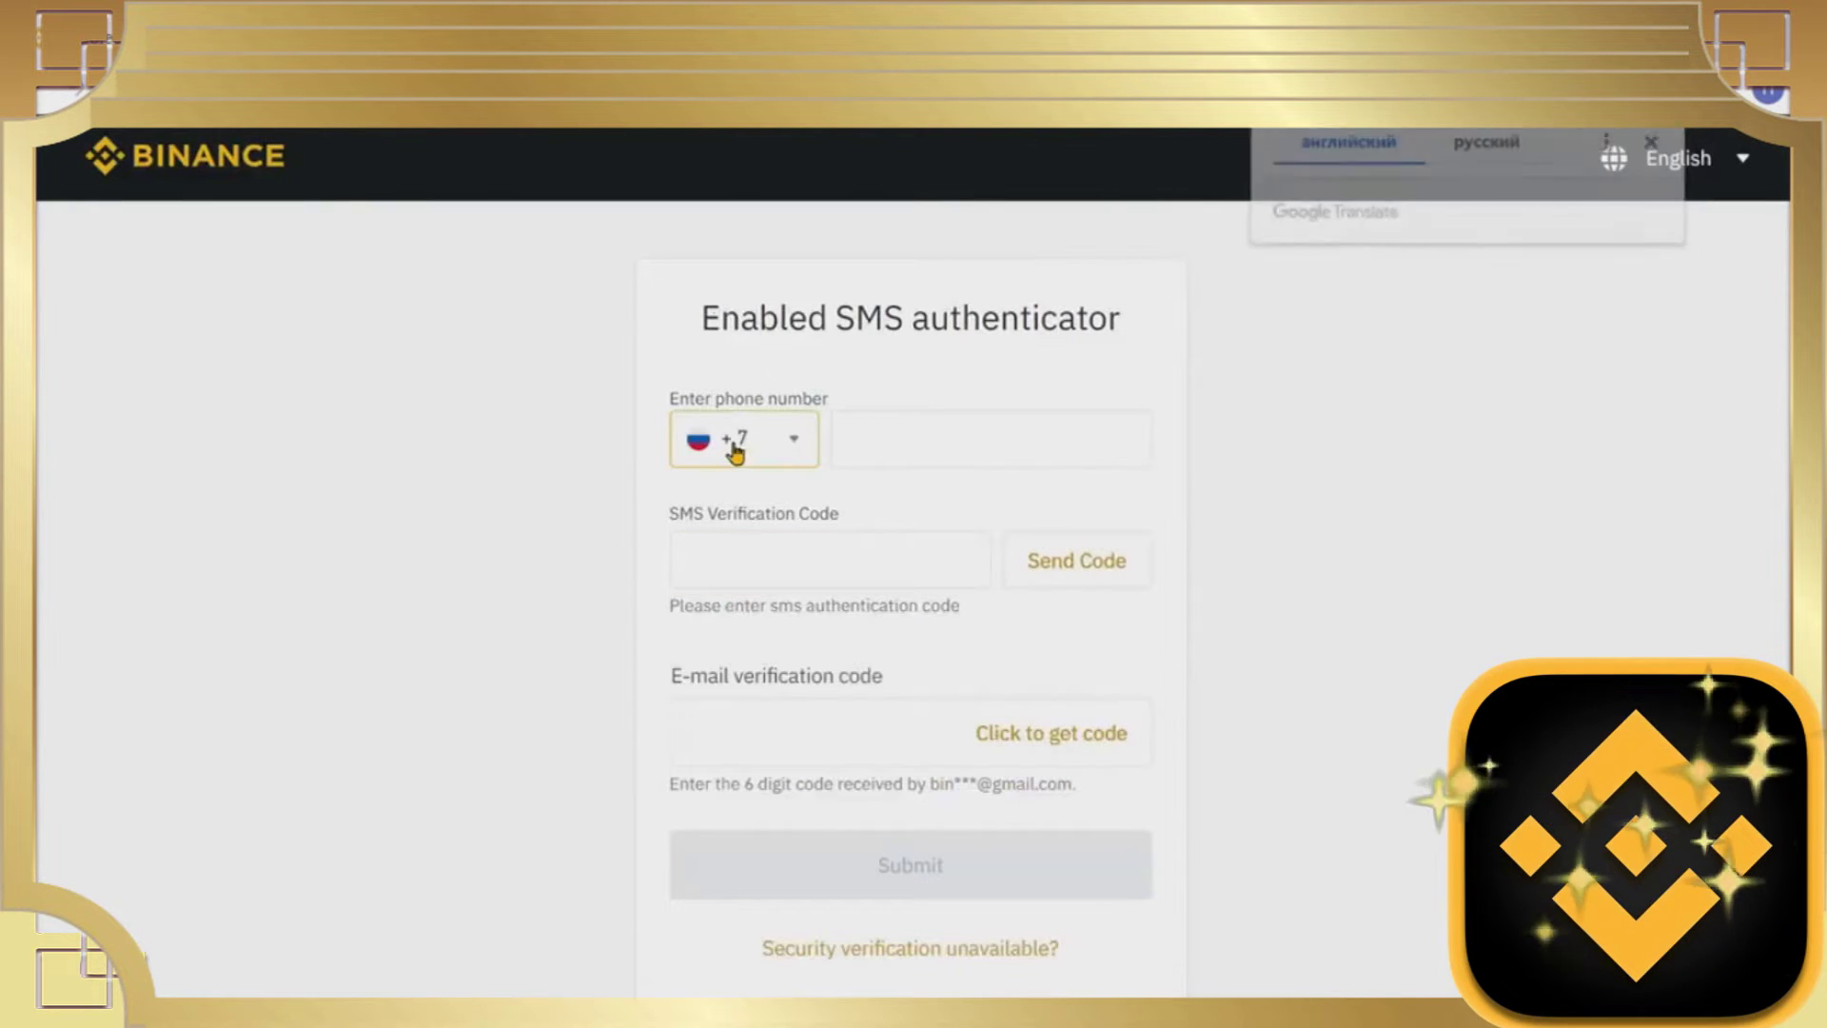
- Change the phone country code from Russia (+7) to Sweden (+46)
{"action": "left_click", "coordinate": [740, 455]}
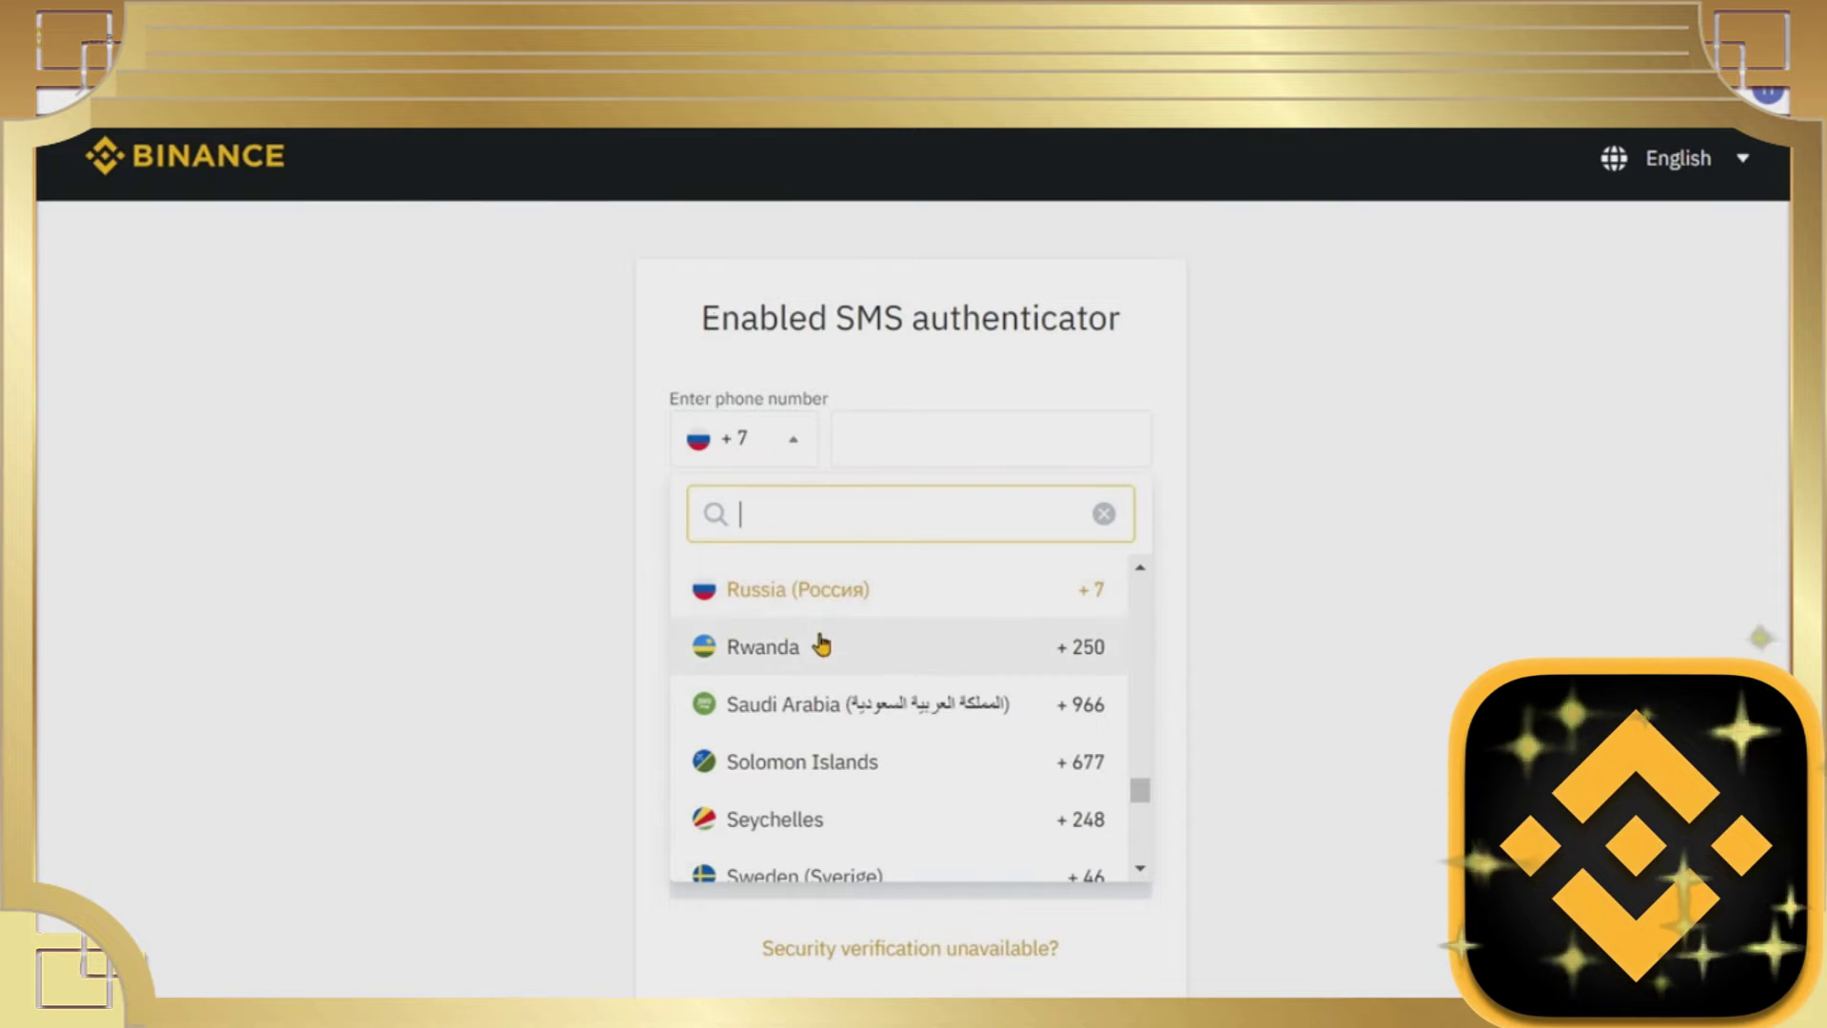
{"action": "scroll", "coordinate": [815, 644], "scroll_direction": "down", "scroll_amount": 3}
{"action": "left_click", "coordinate": [828, 595]}
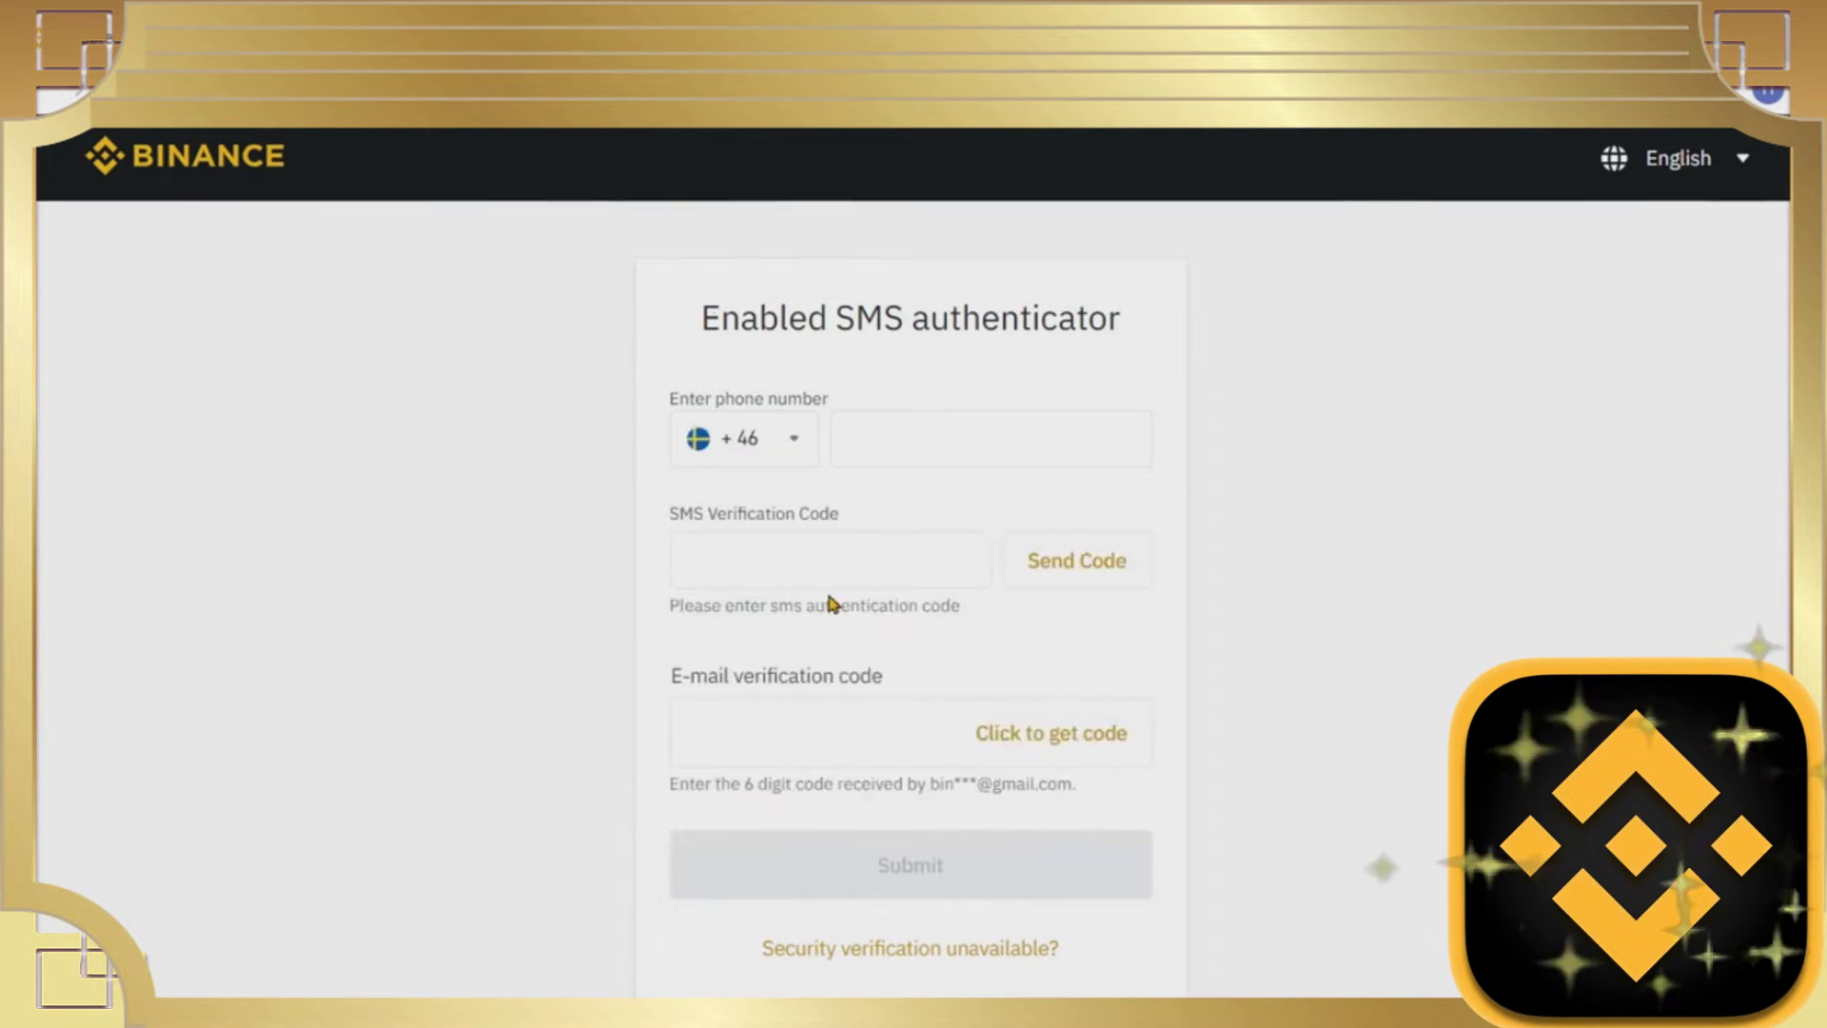
- Go to the SMS and e-mail verification code fields and continue the setup
{"action": "left_click", "coordinate": [834, 577]}
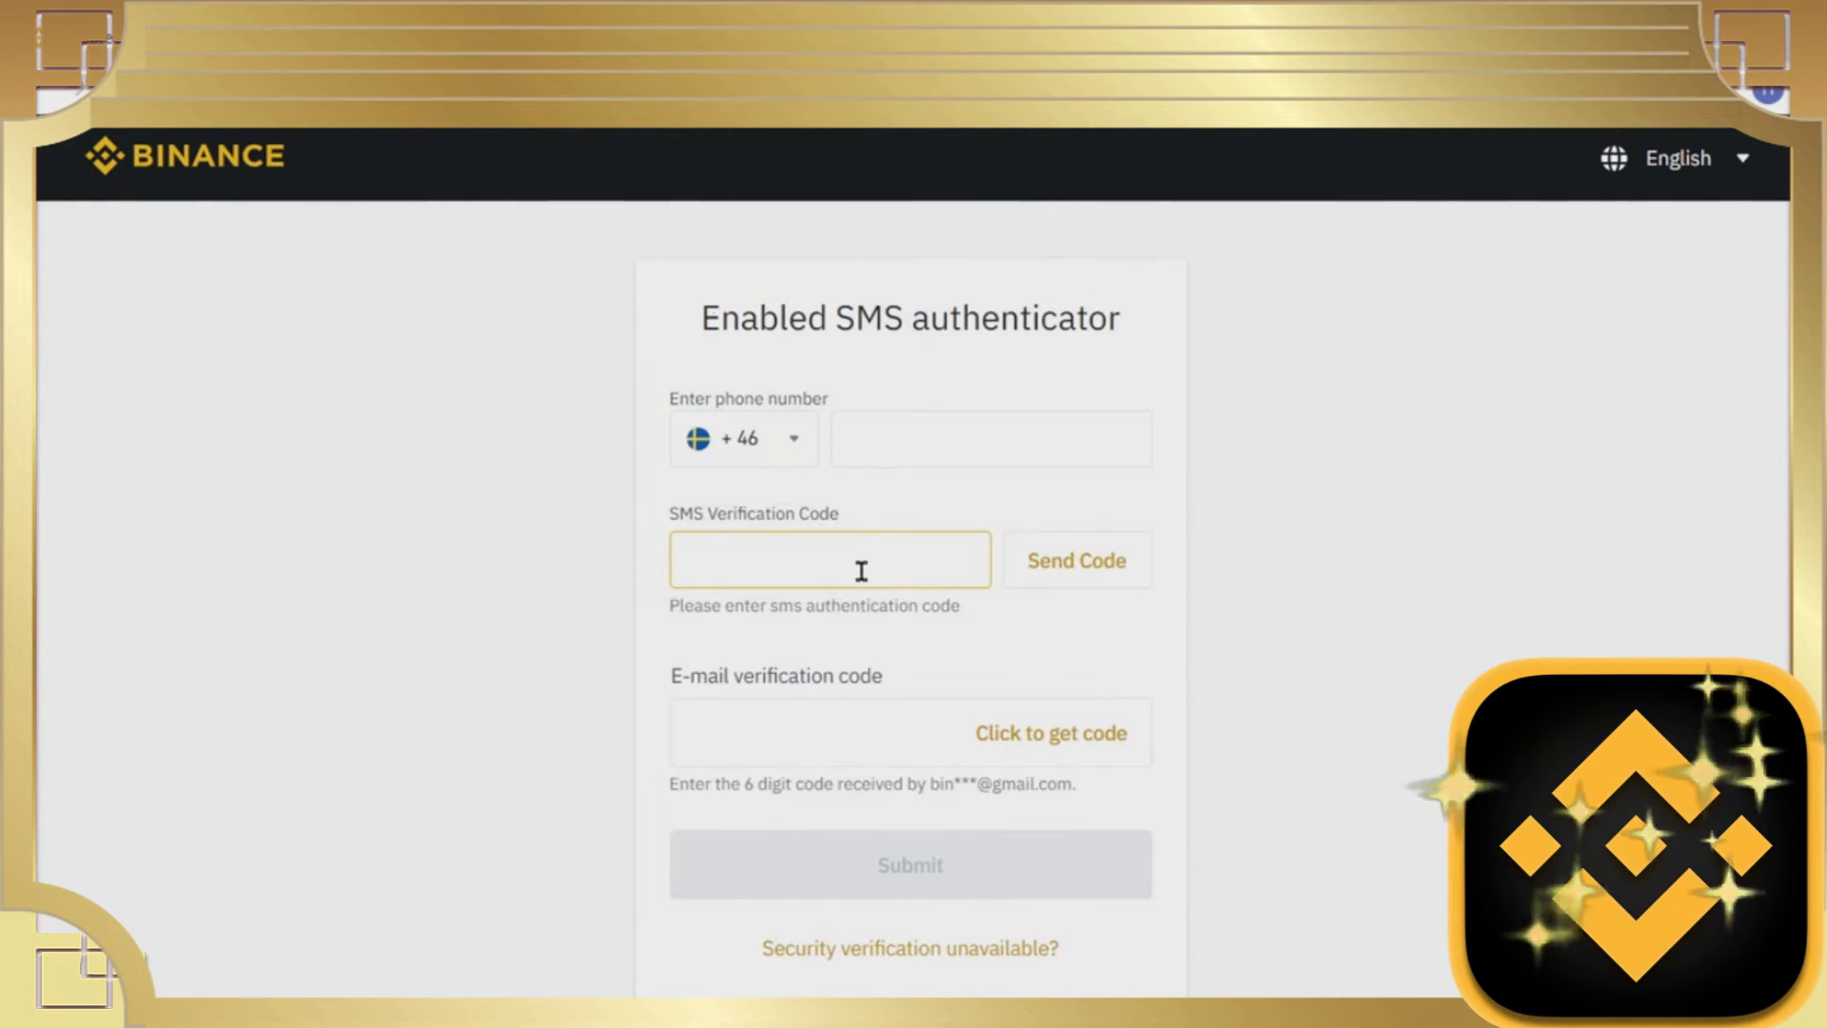
{"action": "left_click", "coordinate": [869, 718]}
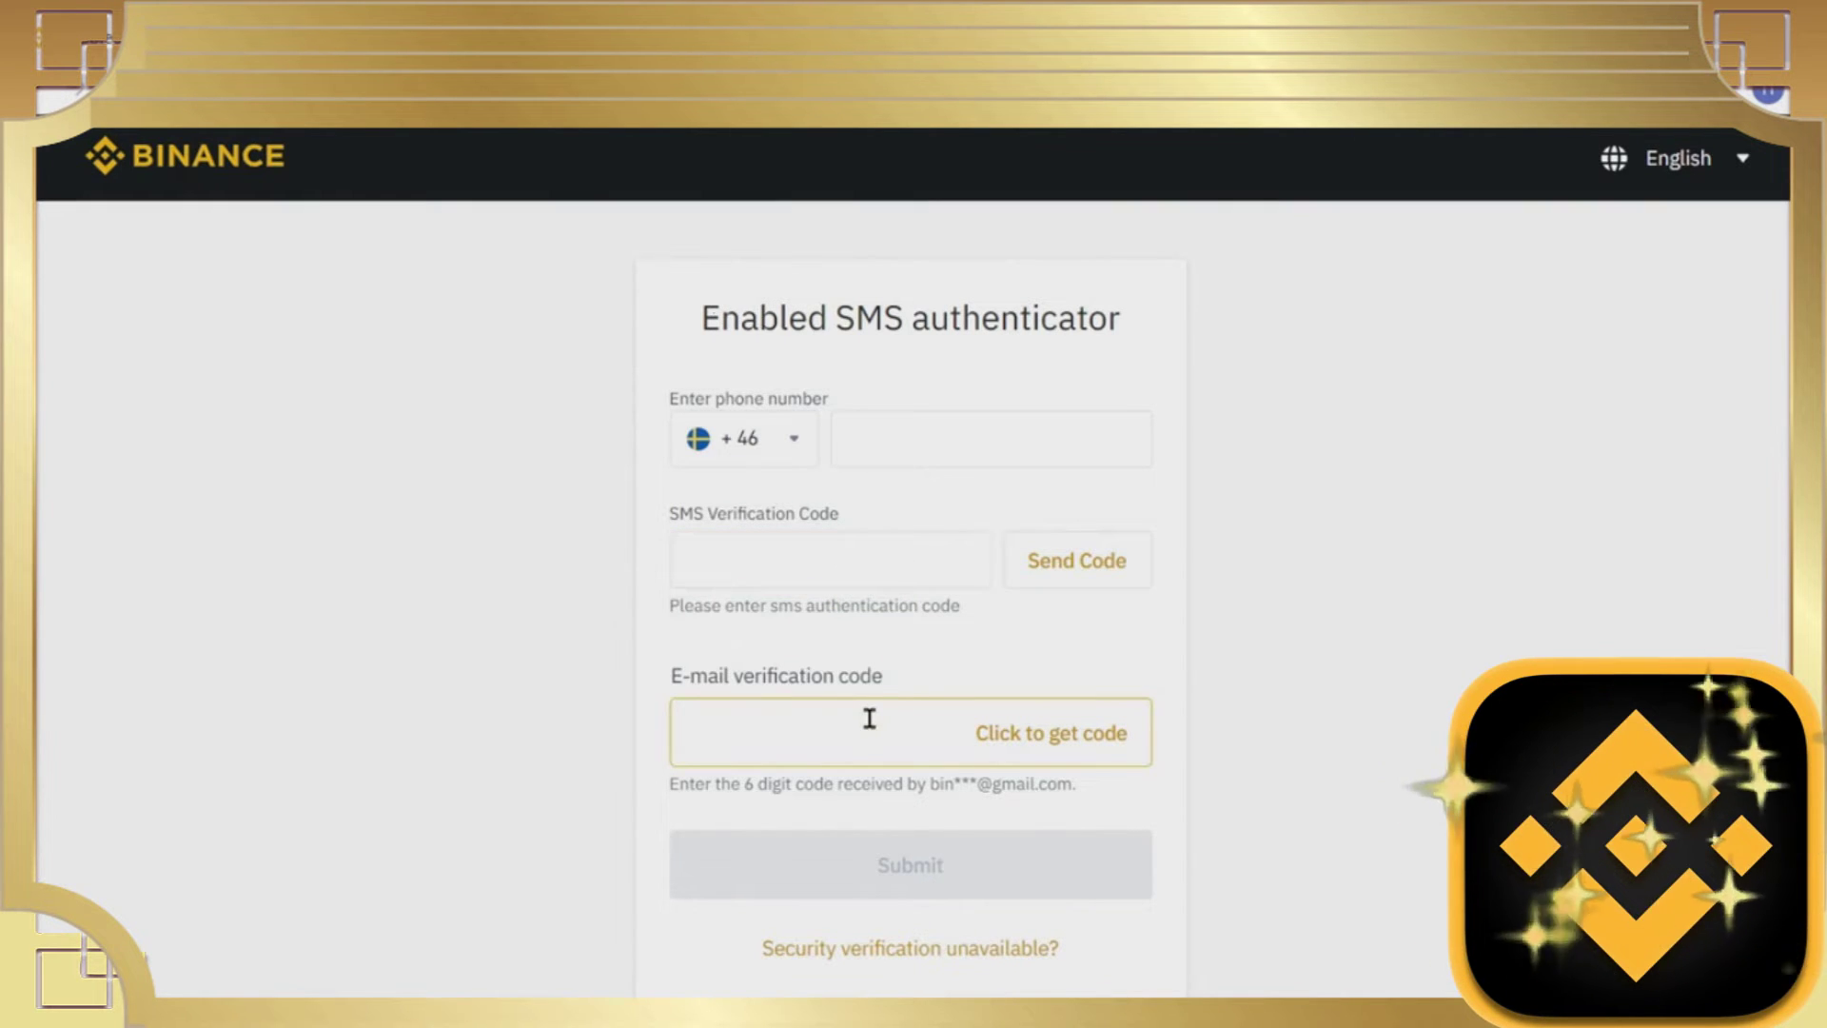
{"action": "scroll", "coordinate": [869, 718], "scroll_direction": "down", "scroll_amount": 1}
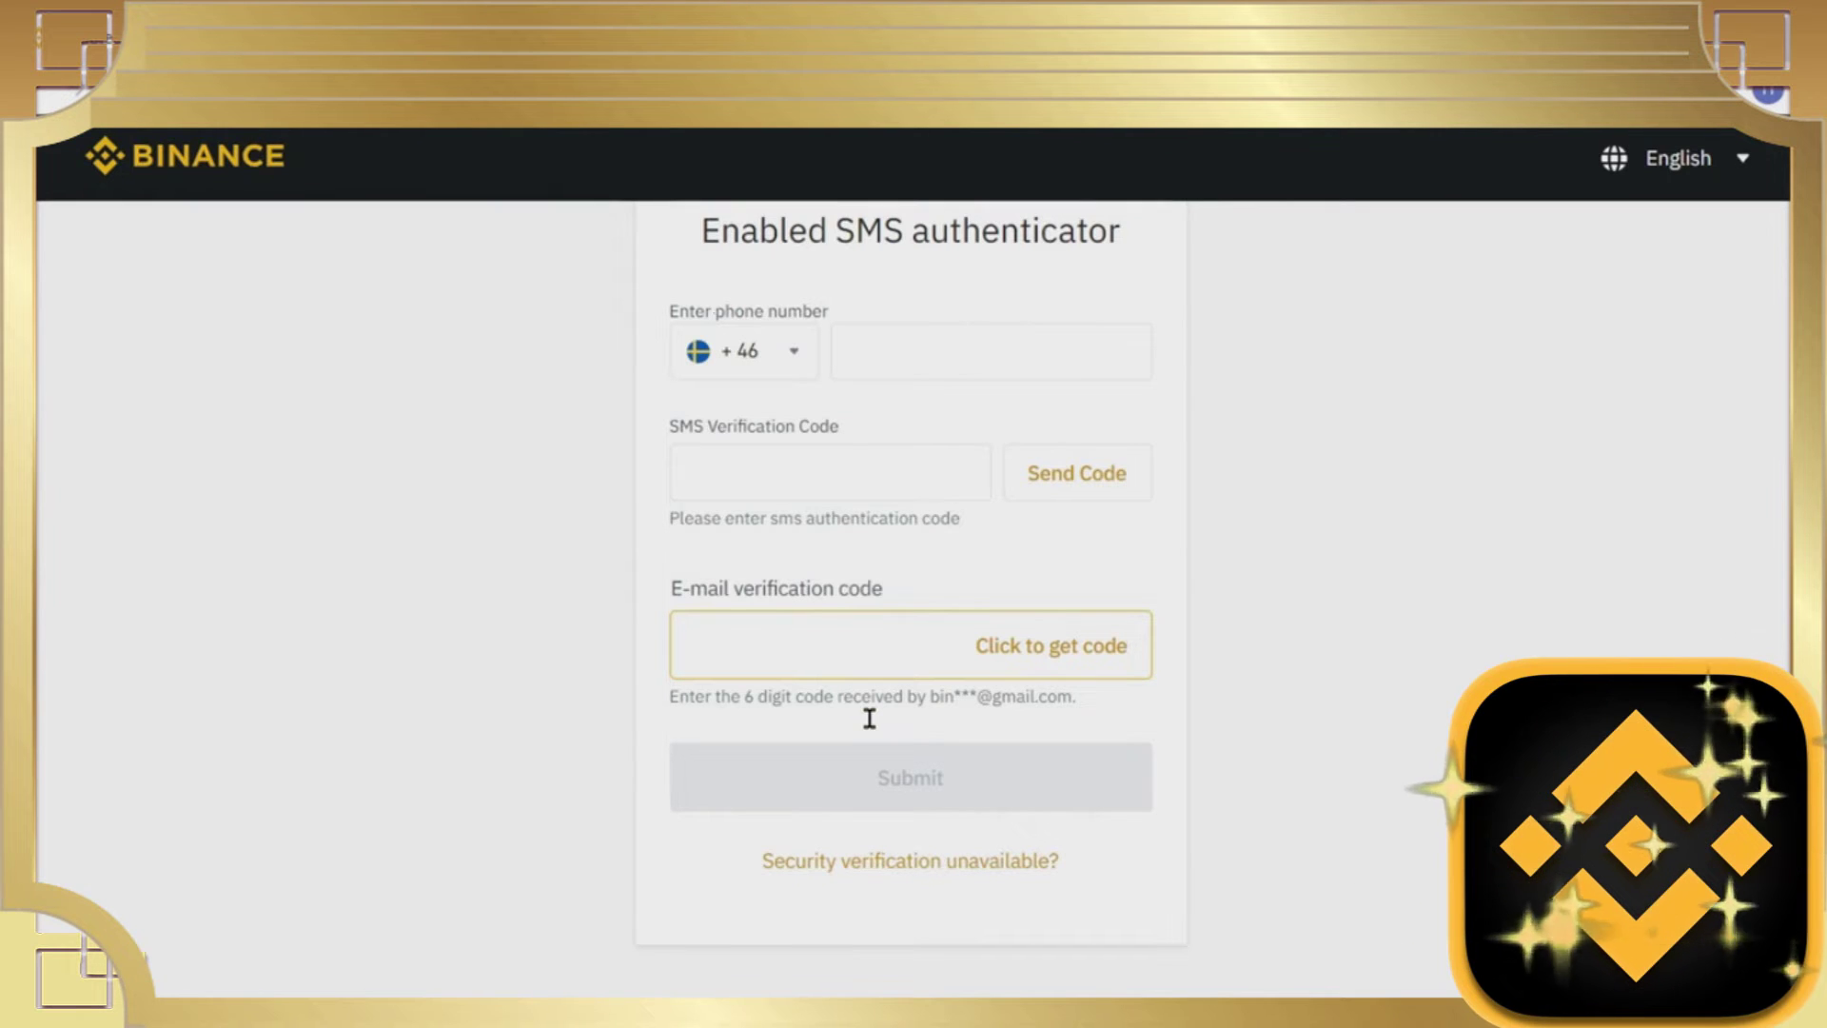
{"action": "left_click", "coordinate": [875, 729]}
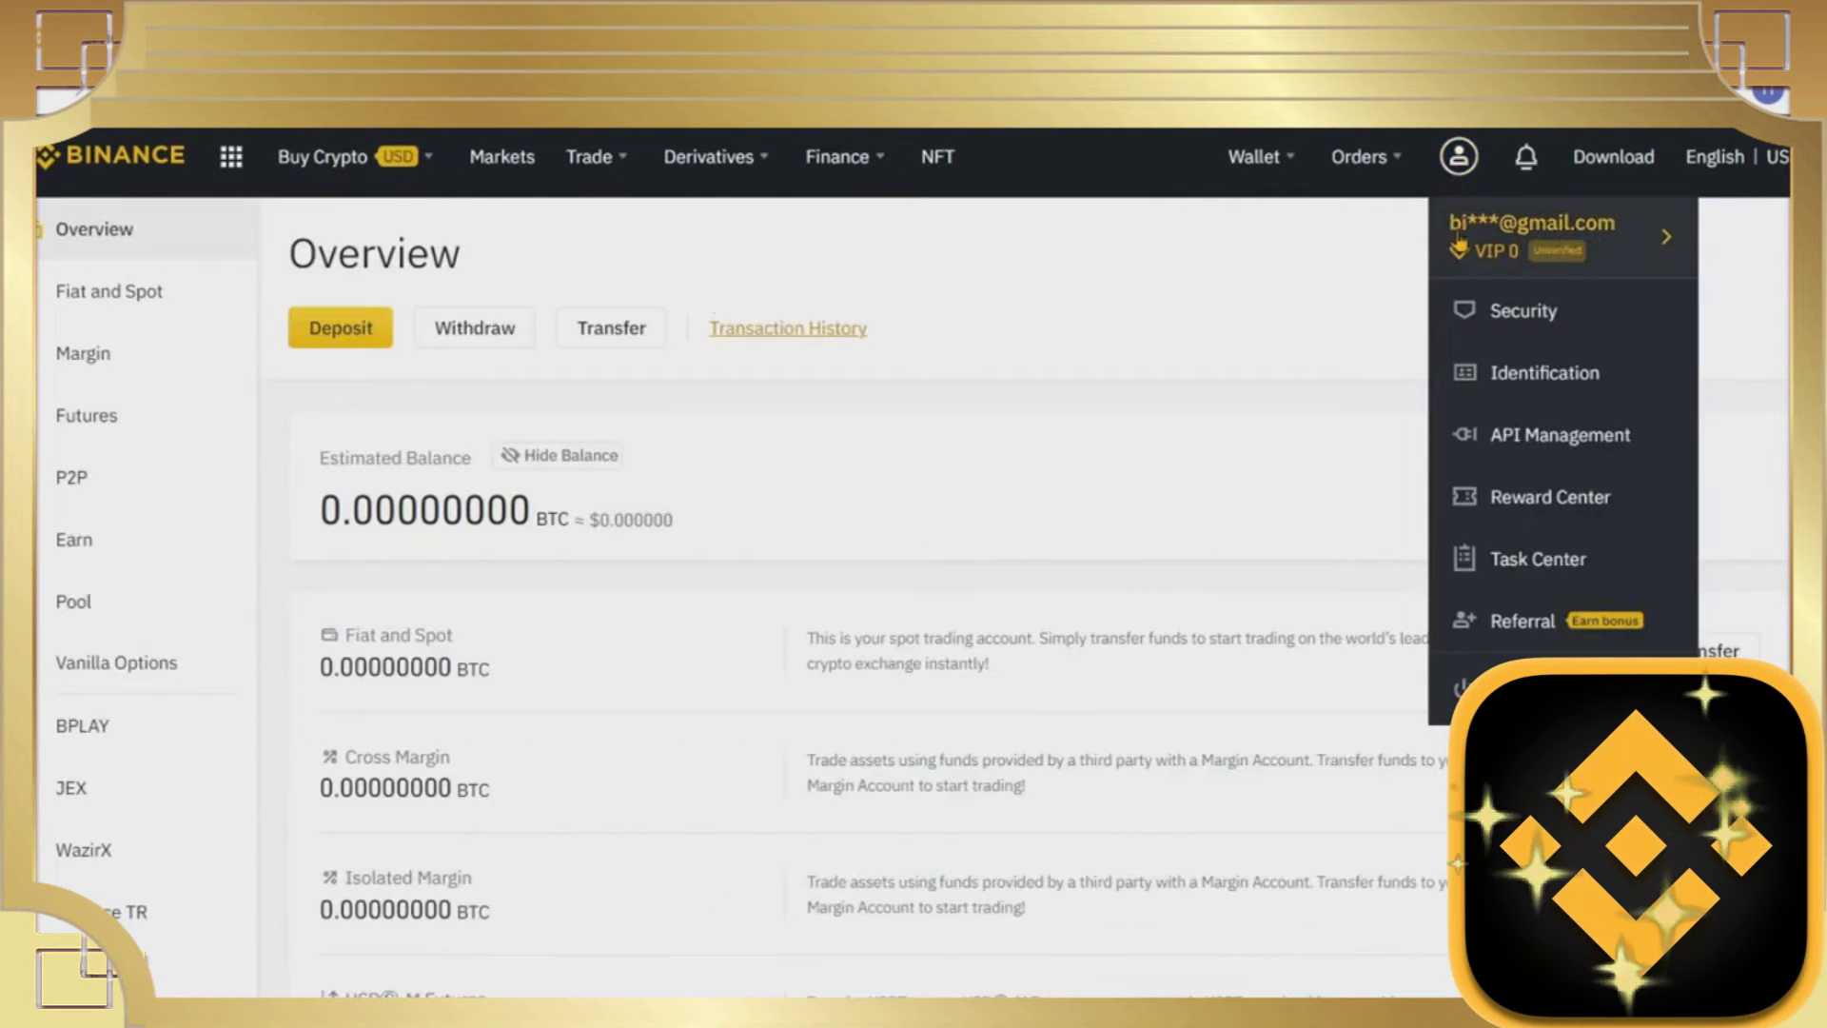
- Open the account Dashboard through the account e-mail entry in the profile menu
{"action": "left_click", "coordinate": [1620, 240]}
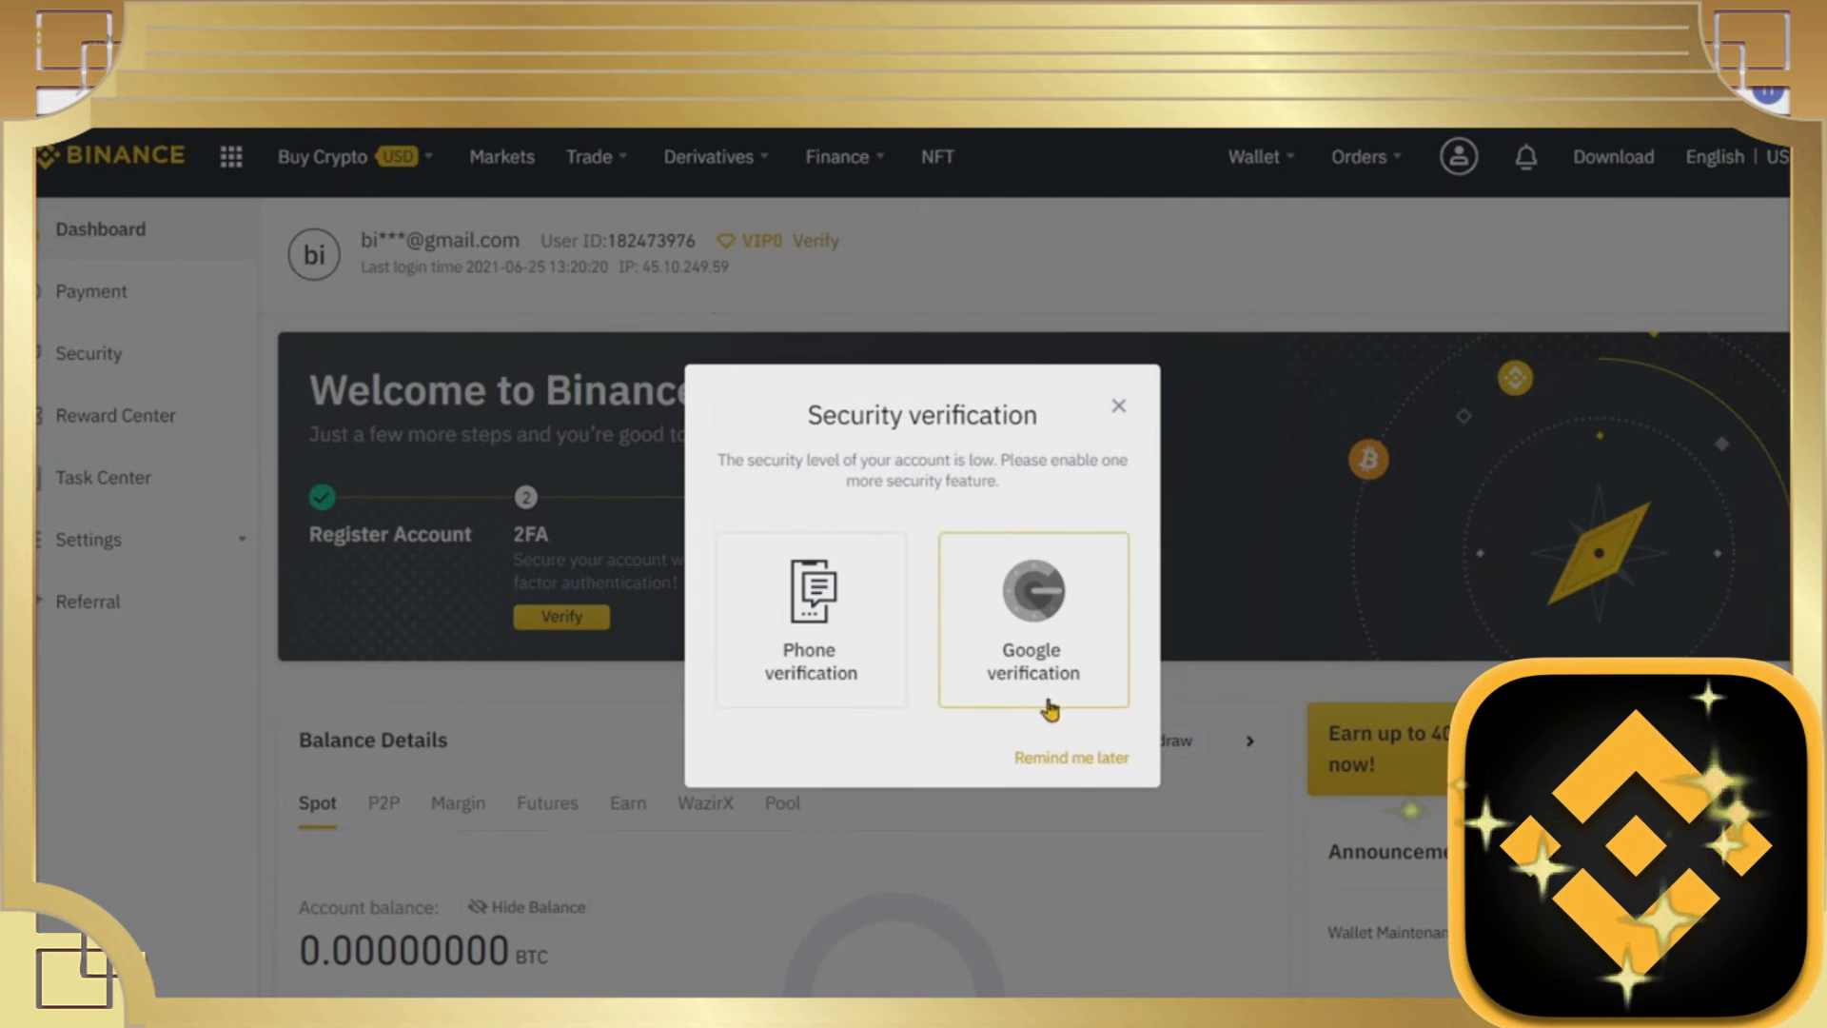
- Postpone the 2FA reminder with Remind me later and go to Security settings
{"action": "left_click", "coordinate": [1066, 764]}
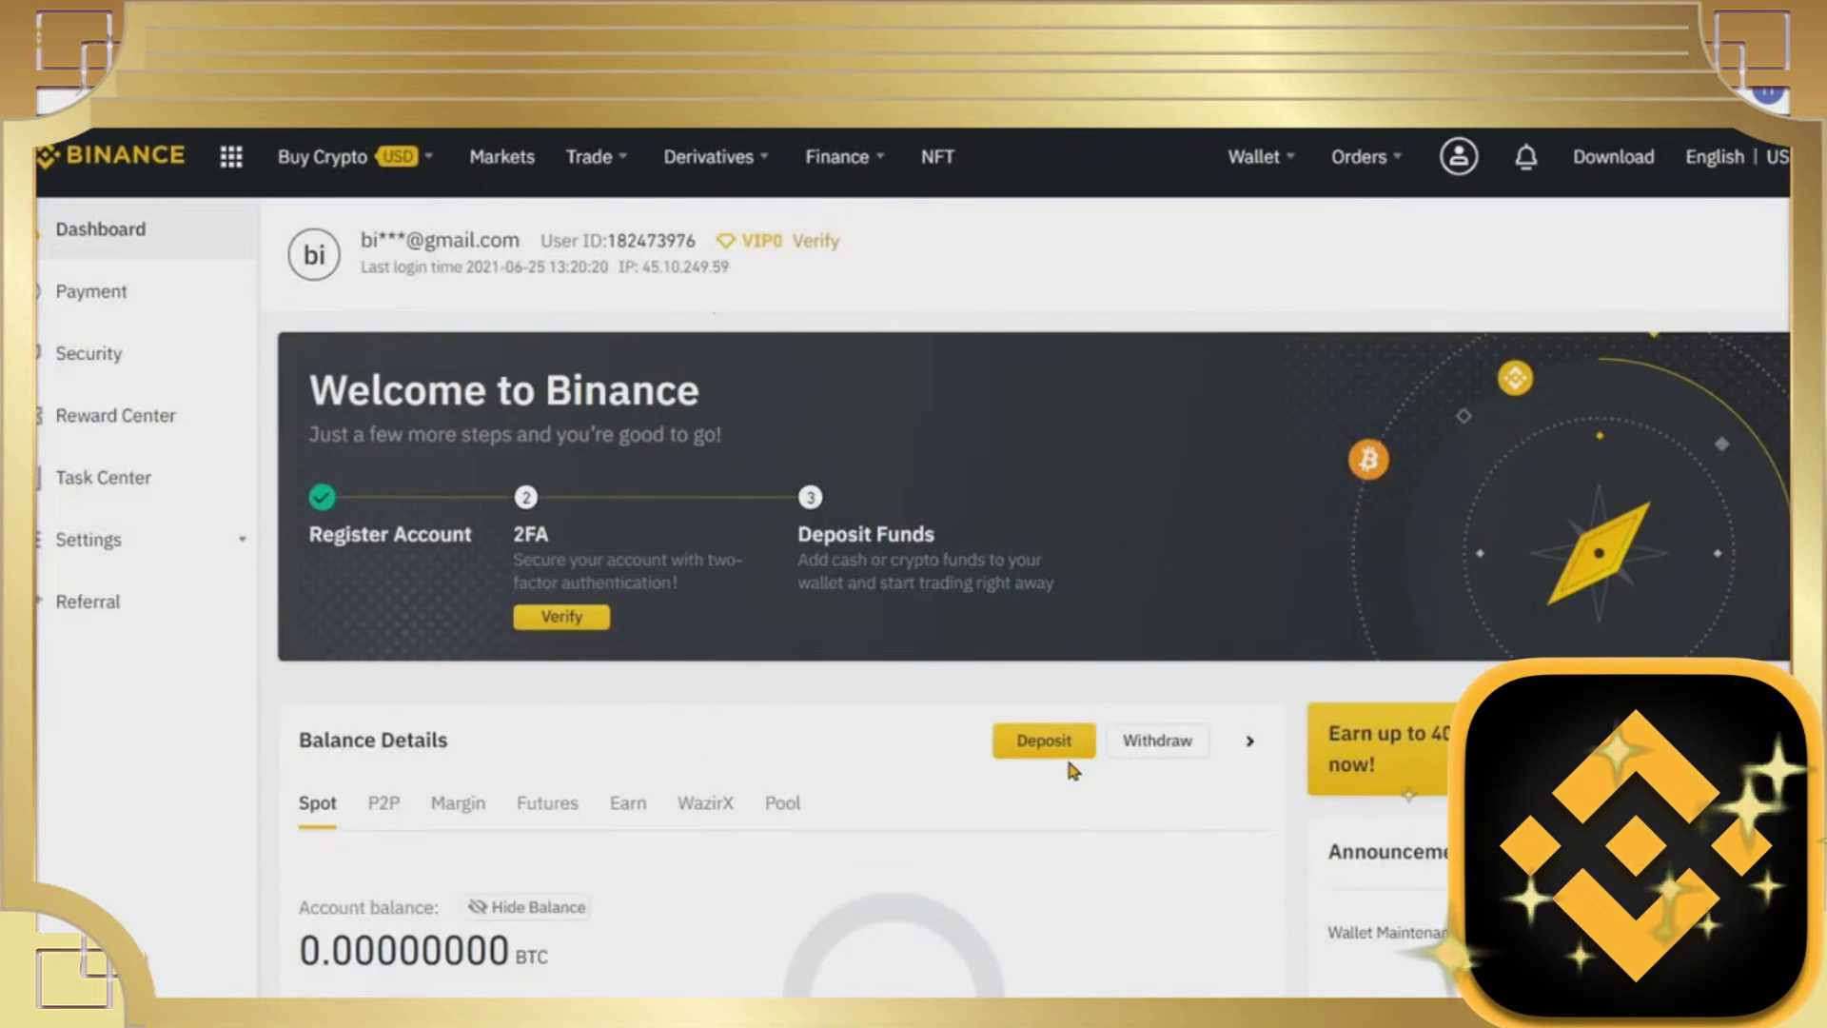
{"action": "mouse_move", "coordinate": [1458, 156]}
{"action": "left_click", "coordinate": [1472, 312]}
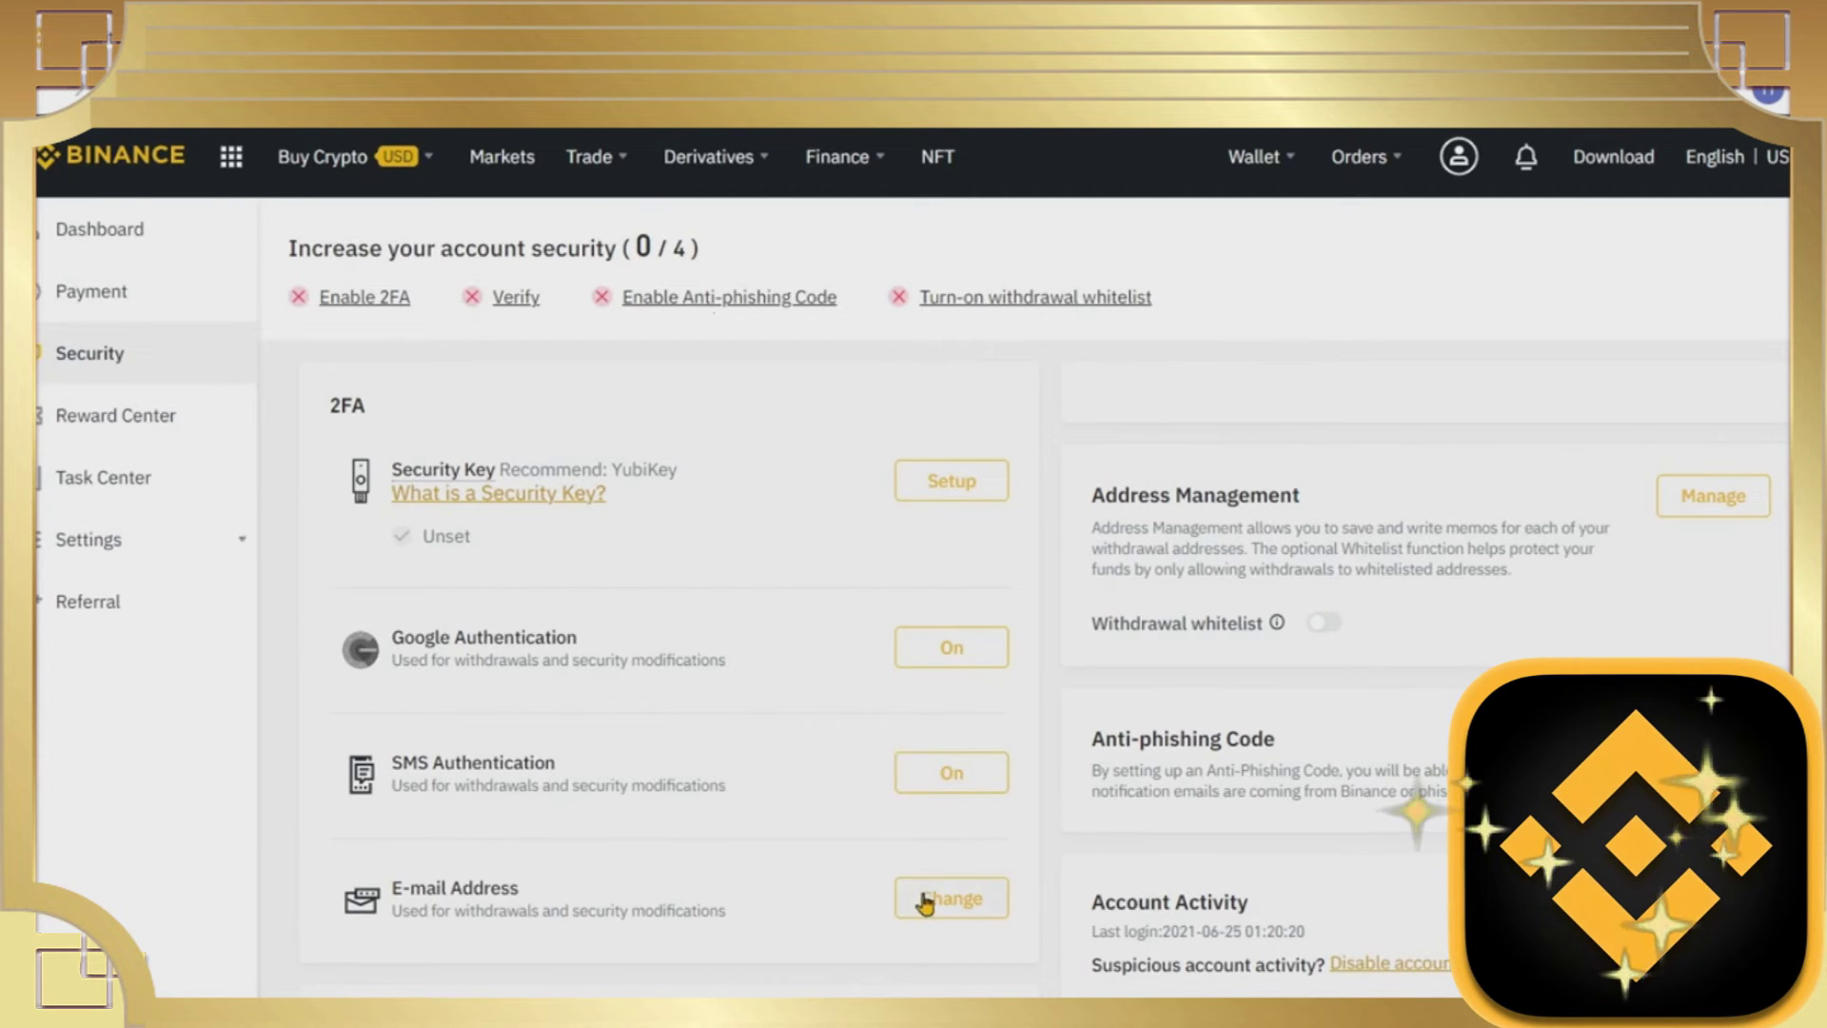
- Review the Security page's 0/4 score and 2FA options, then bring up the Wallet menu
{"action": "scroll", "coordinate": [842, 700], "scroll_direction": "down", "scroll_amount": 1}
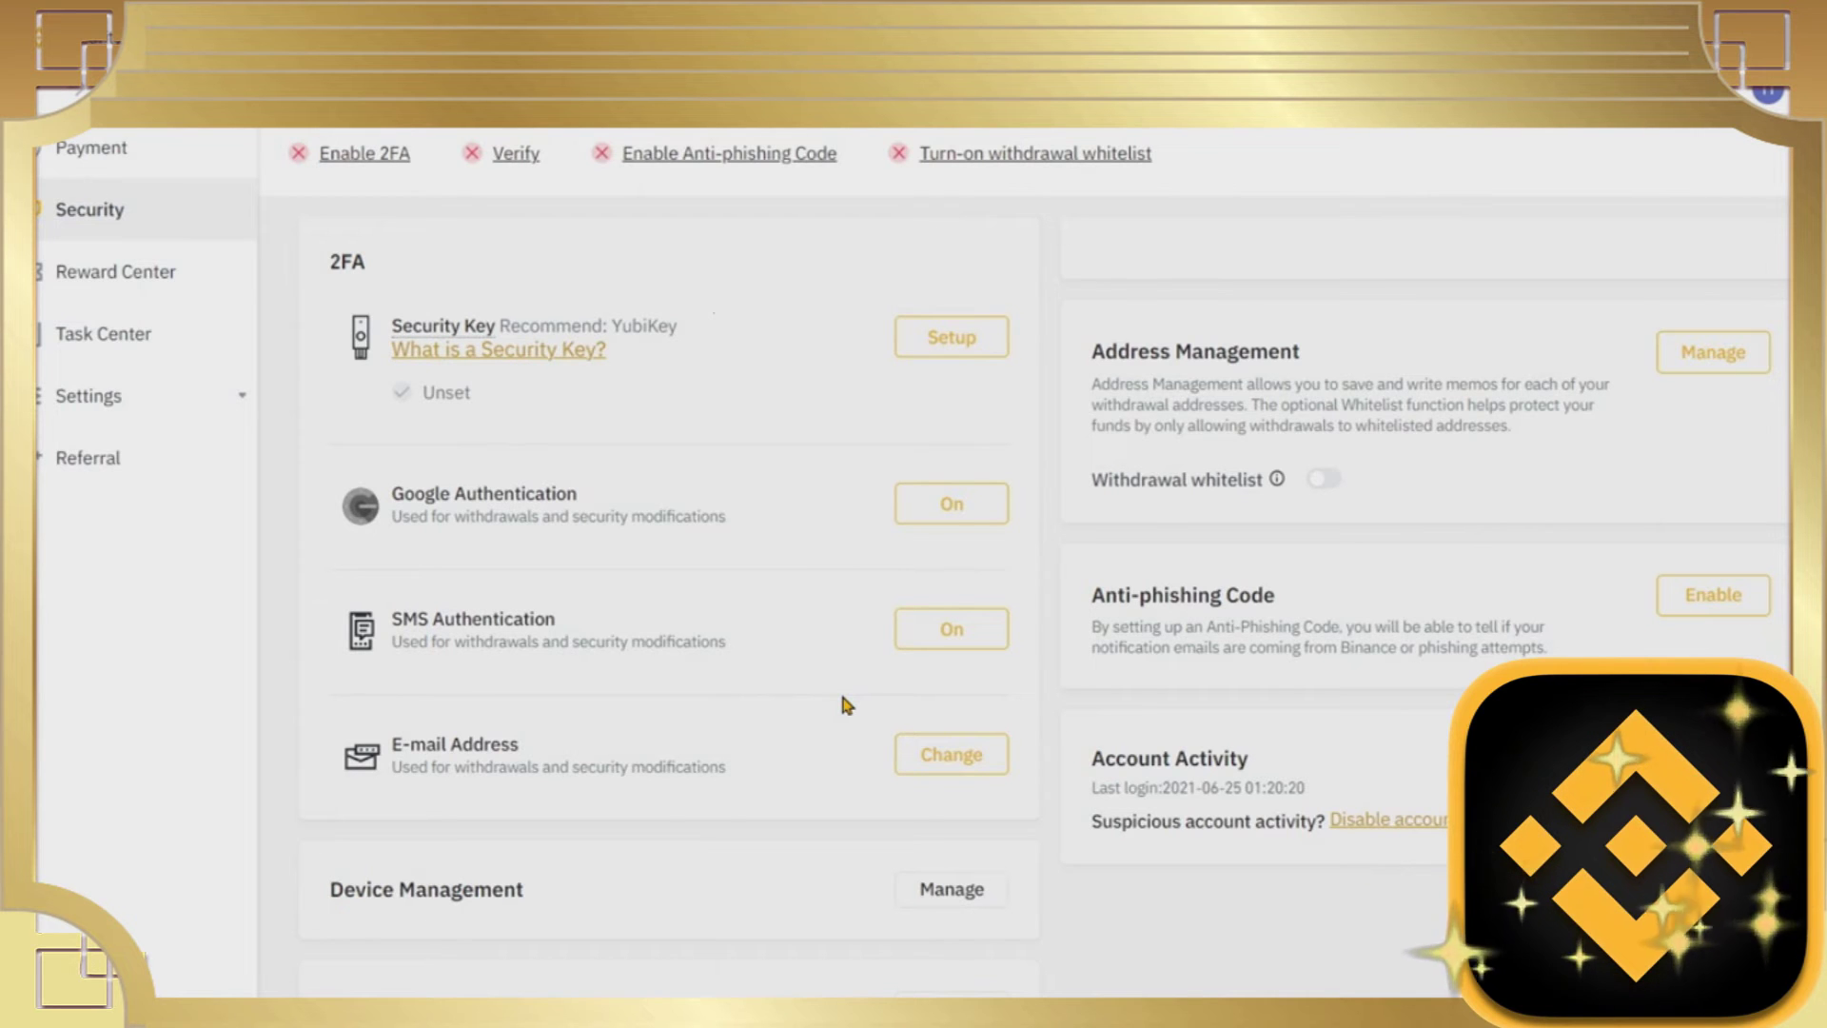
{"action": "scroll", "coordinate": [842, 698], "scroll_direction": "up", "scroll_amount": 2}
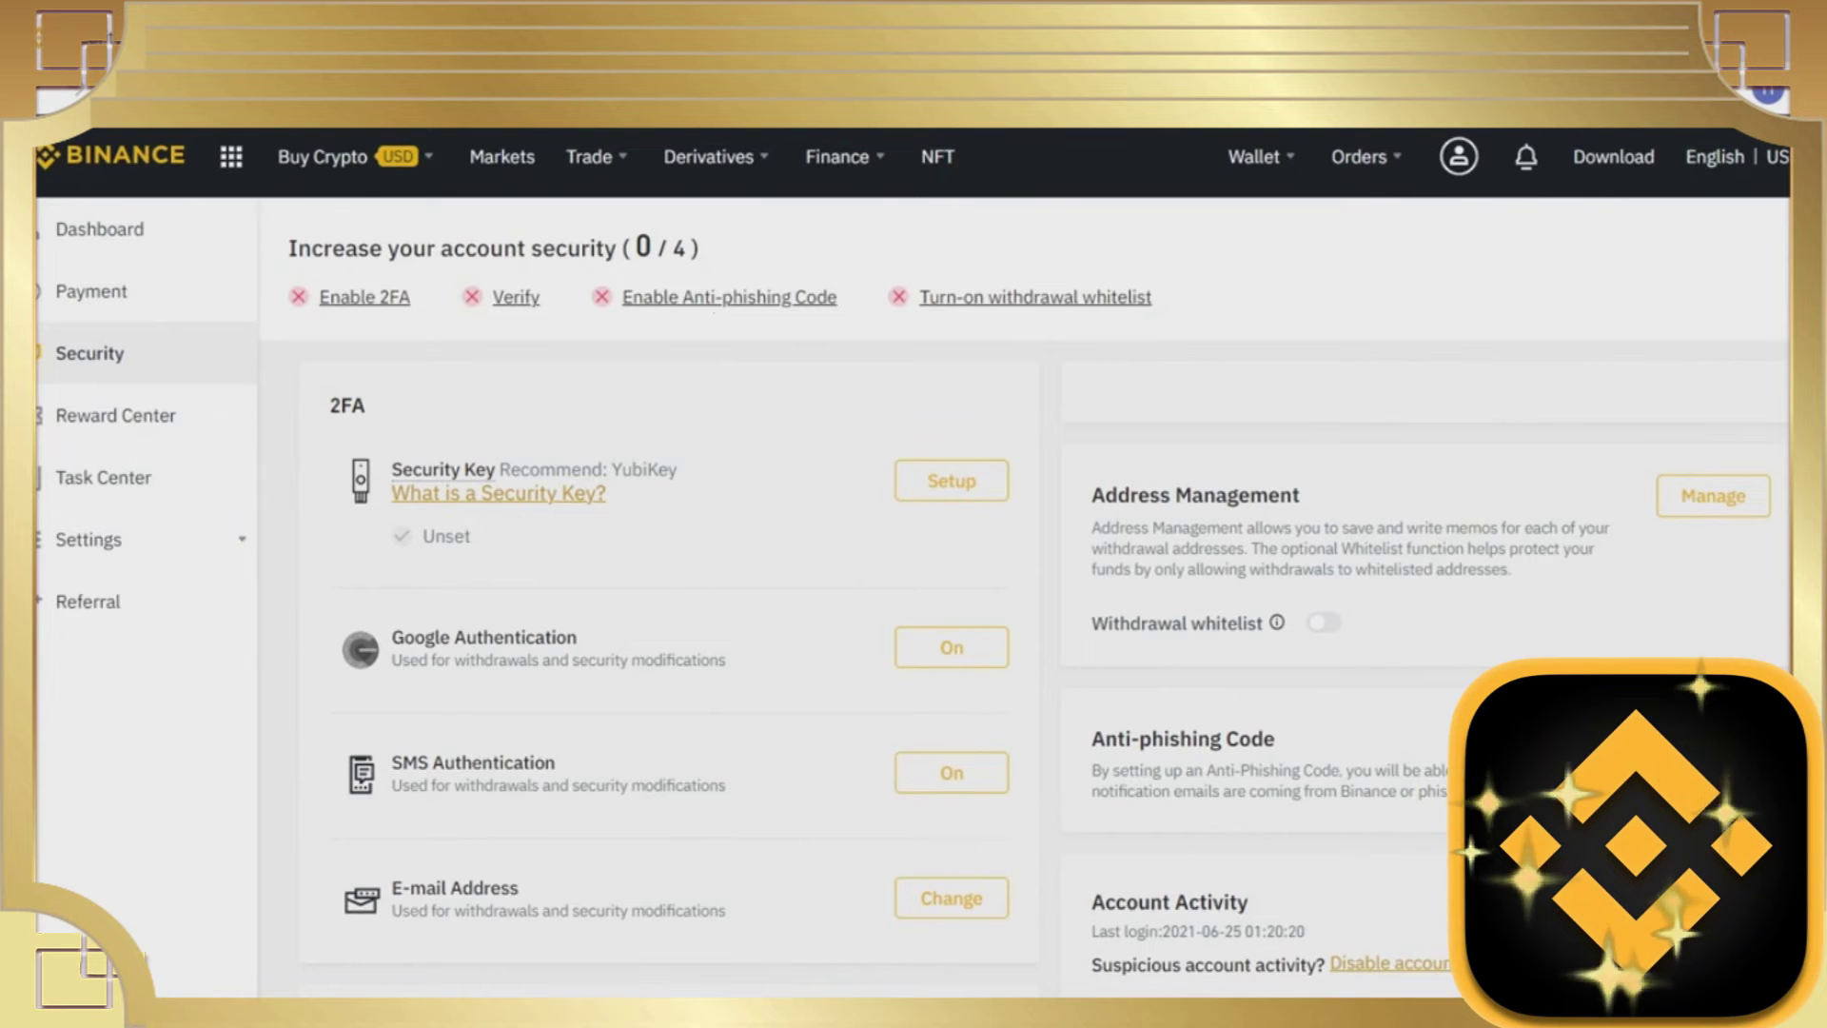
{"action": "scroll", "coordinate": [913, 542], "scroll_direction": "down", "scroll_amount": 3}
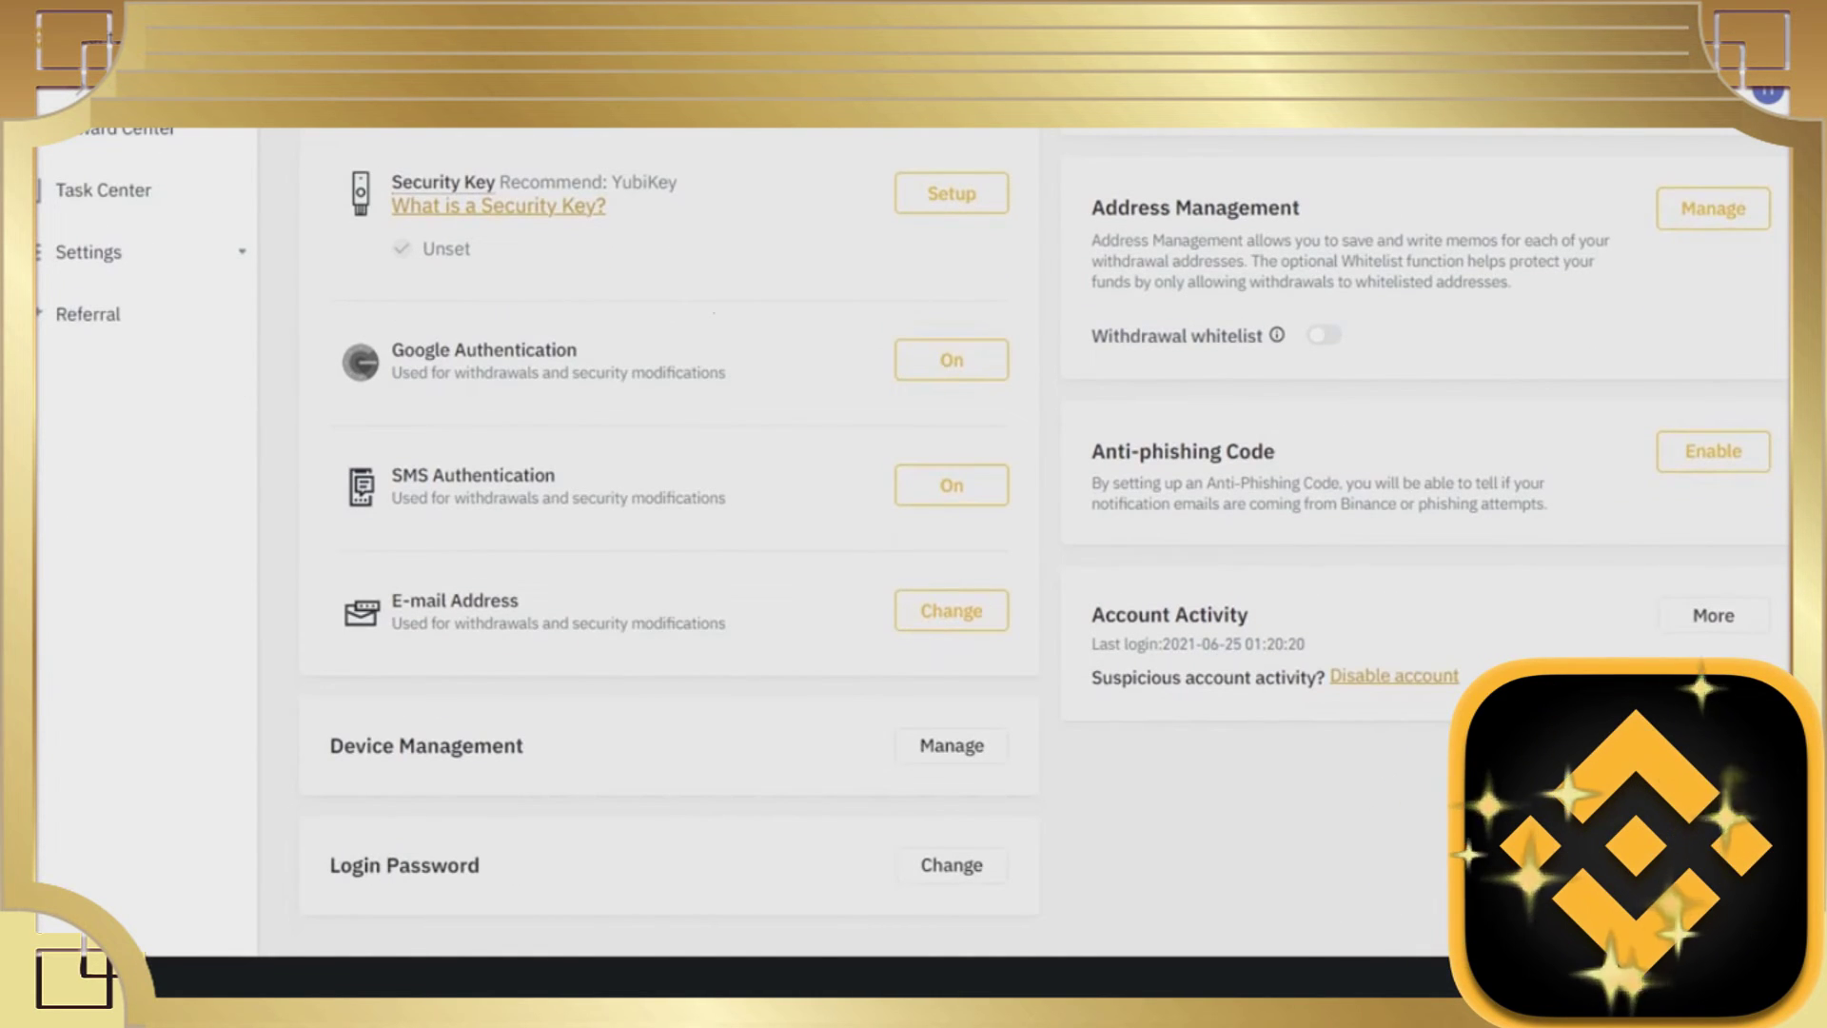
{"action": "scroll", "coordinate": [913, 543], "scroll_direction": "up", "scroll_amount": 3}
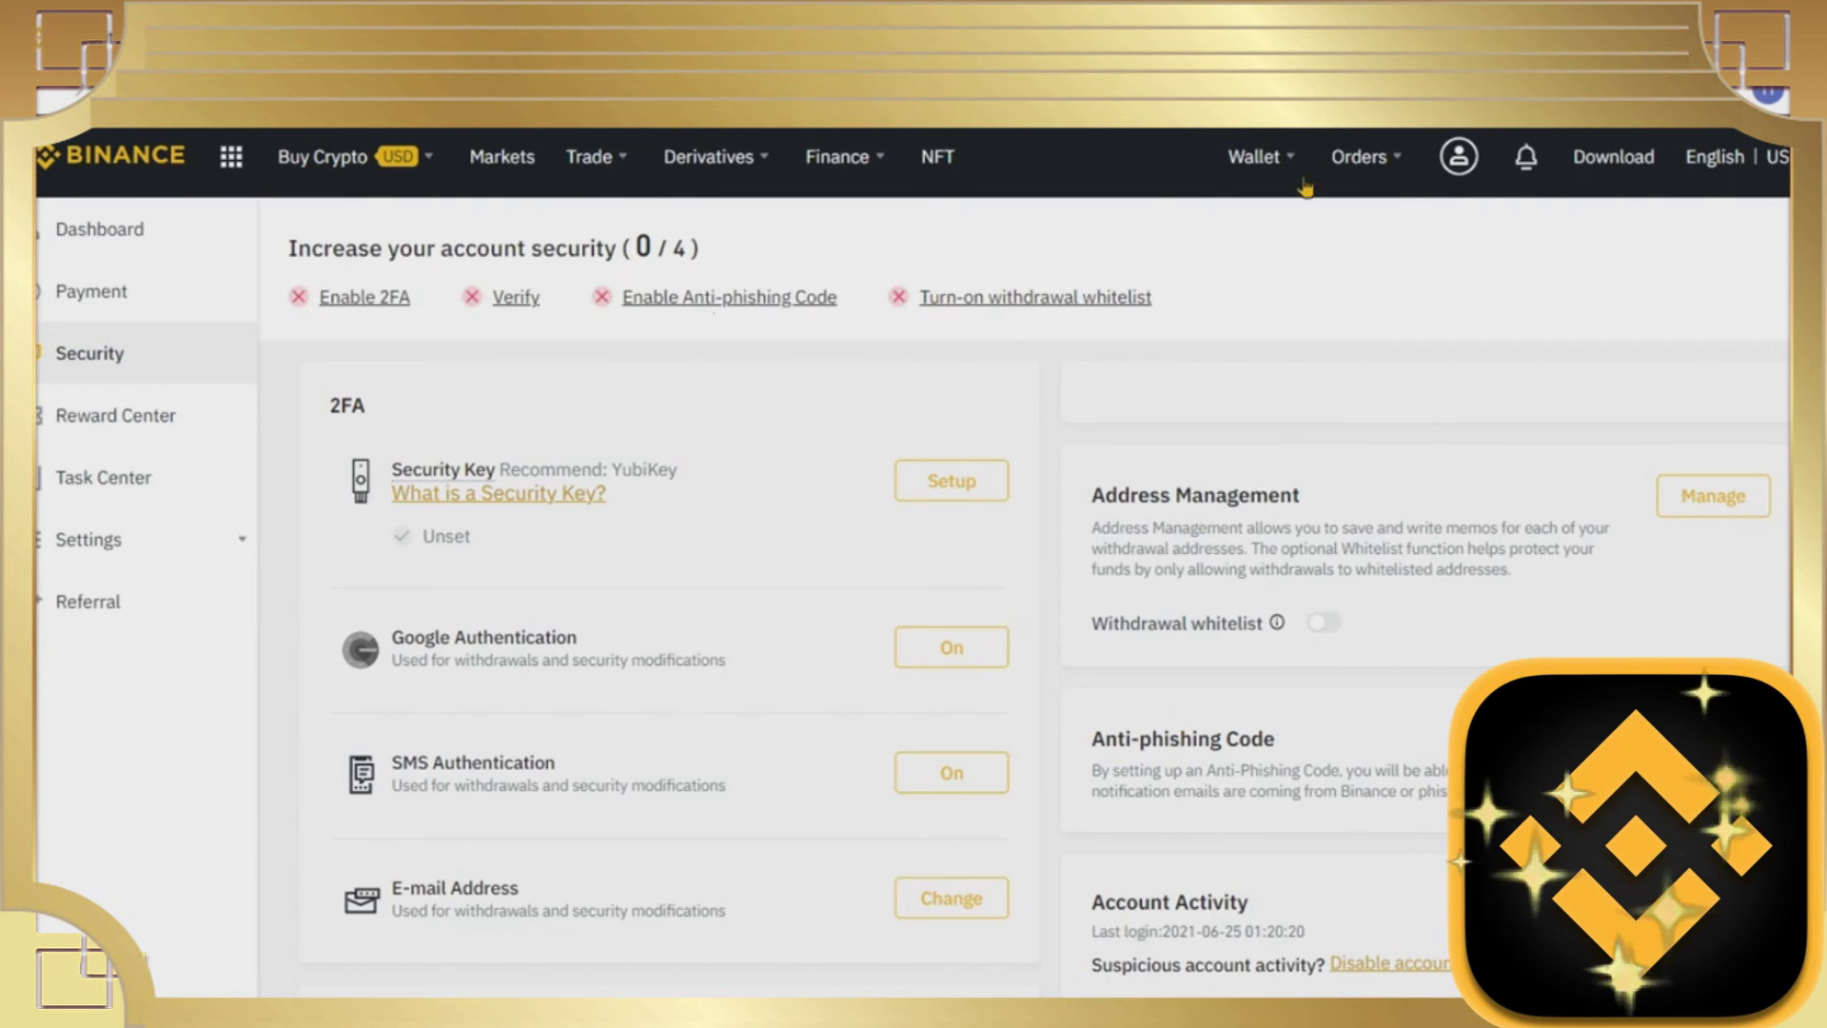
{"action": "mouse_move", "coordinate": [1292, 174]}
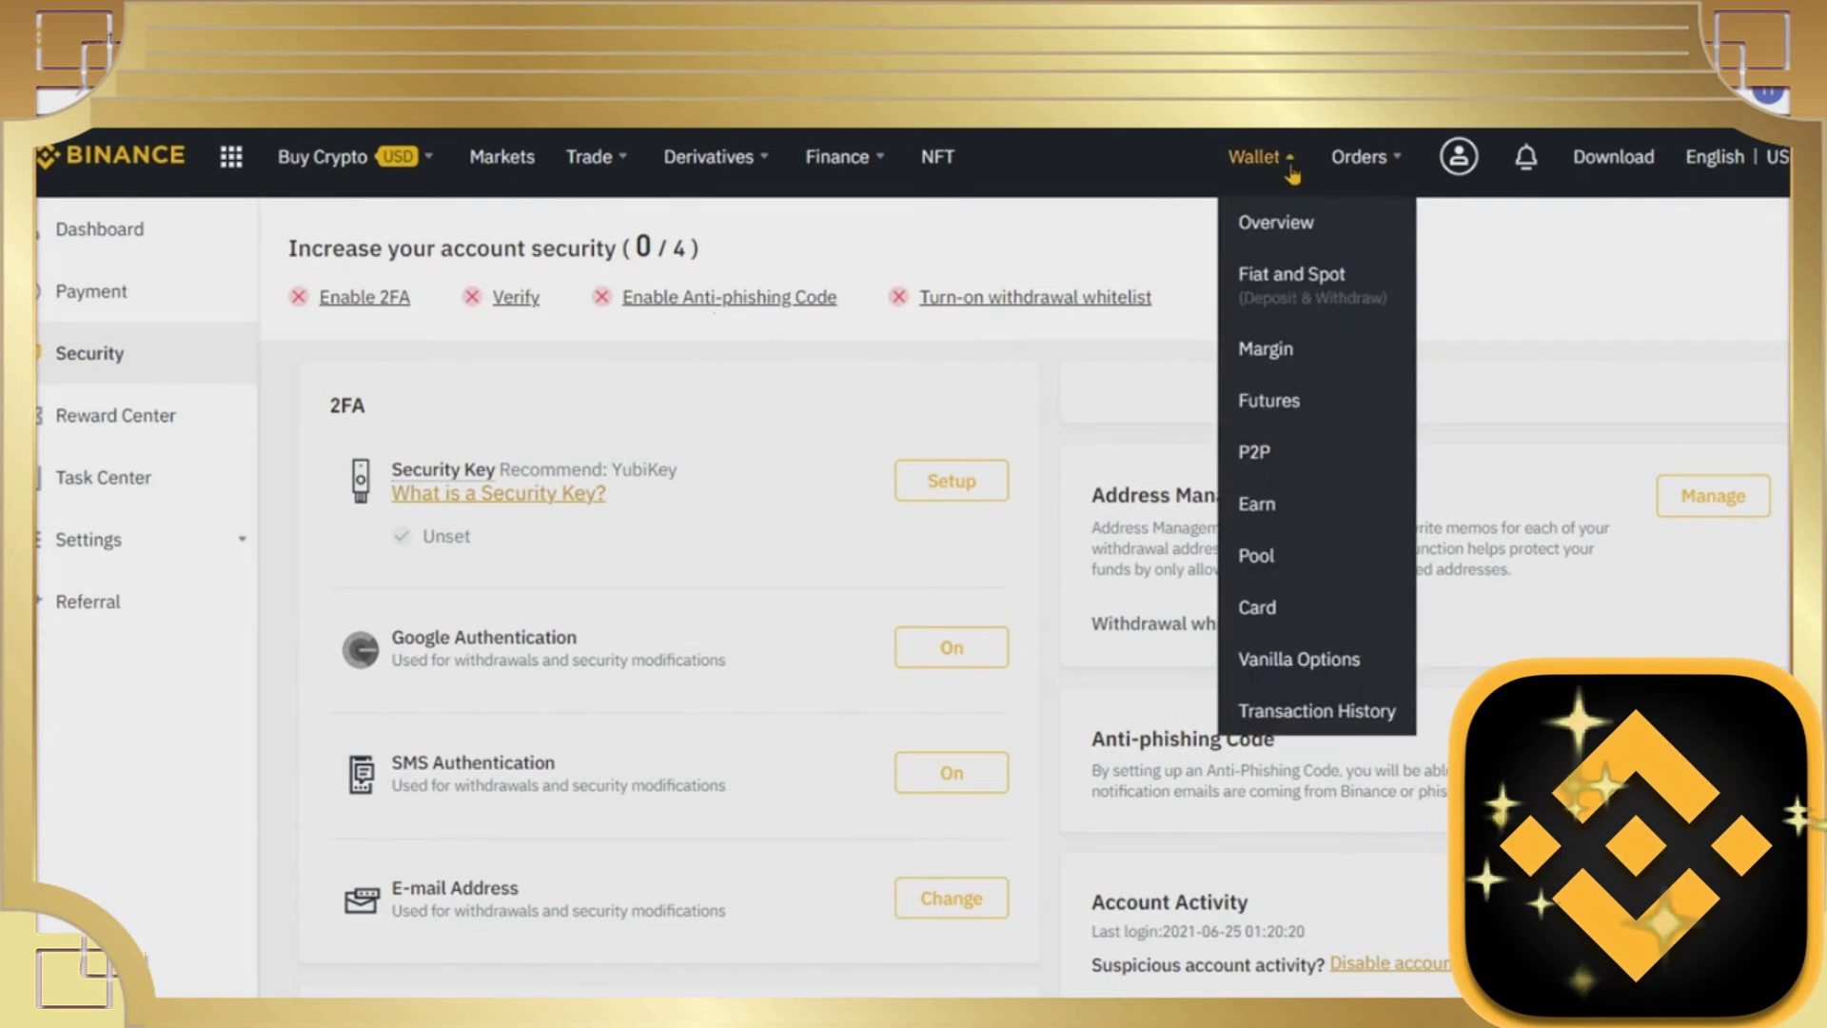
- Open Wallet Overview and scroll through the 0.00000000 BTC account balances
{"action": "left_click", "coordinate": [1297, 233]}
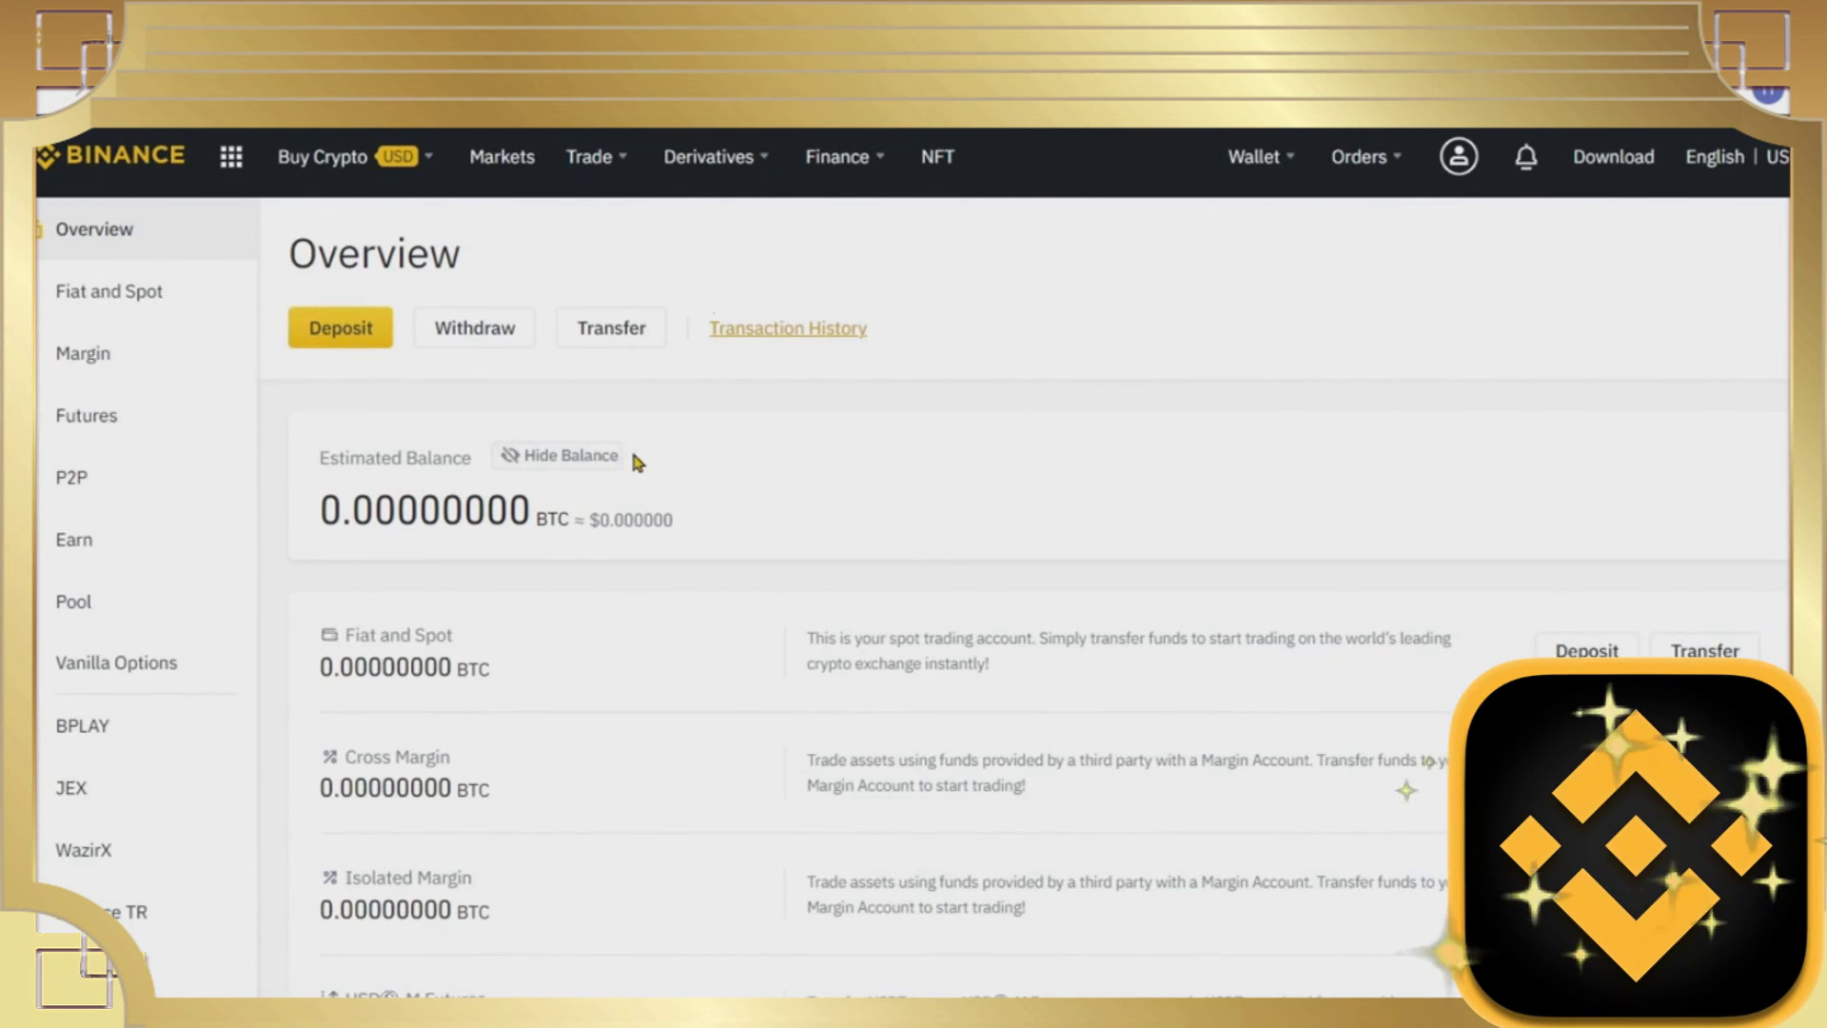
{"action": "scroll", "coordinate": [749, 618], "scroll_direction": "down", "scroll_amount": 3}
{"action": "scroll", "coordinate": [763, 619], "scroll_direction": "down", "scroll_amount": 9}
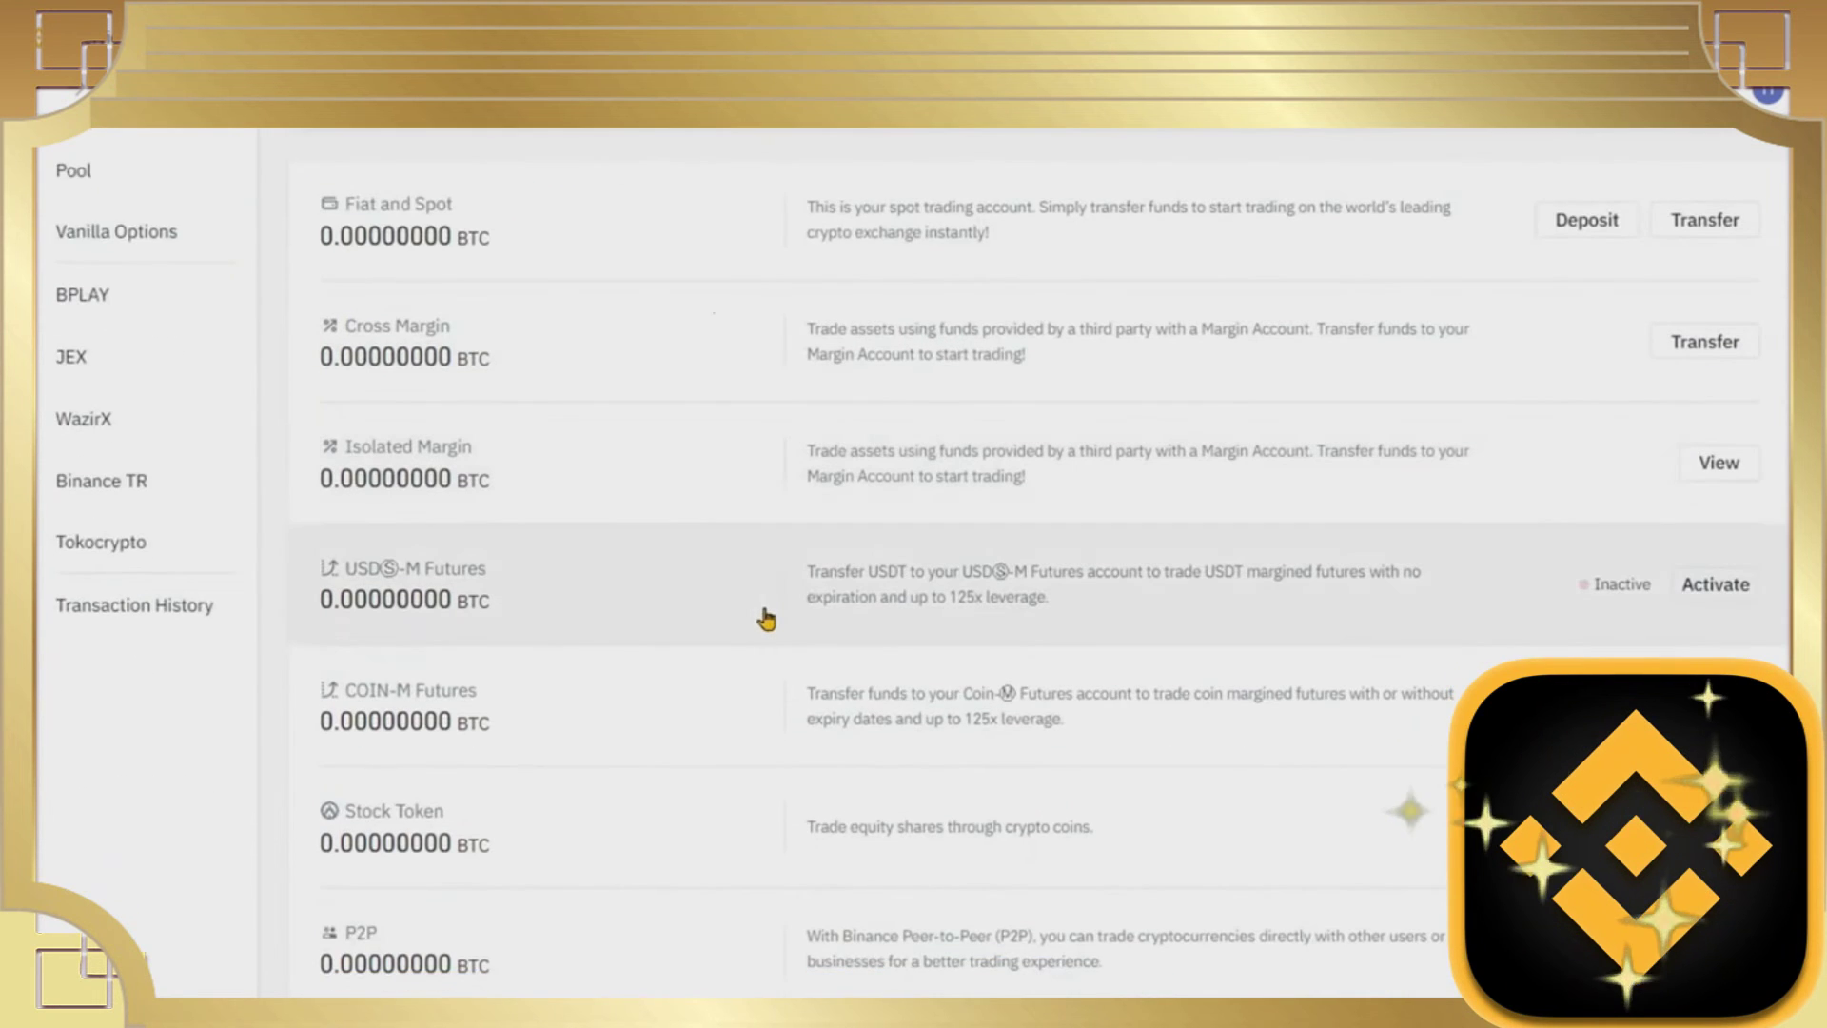
{"action": "scroll", "coordinate": [764, 618], "scroll_direction": "up", "scroll_amount": 10}
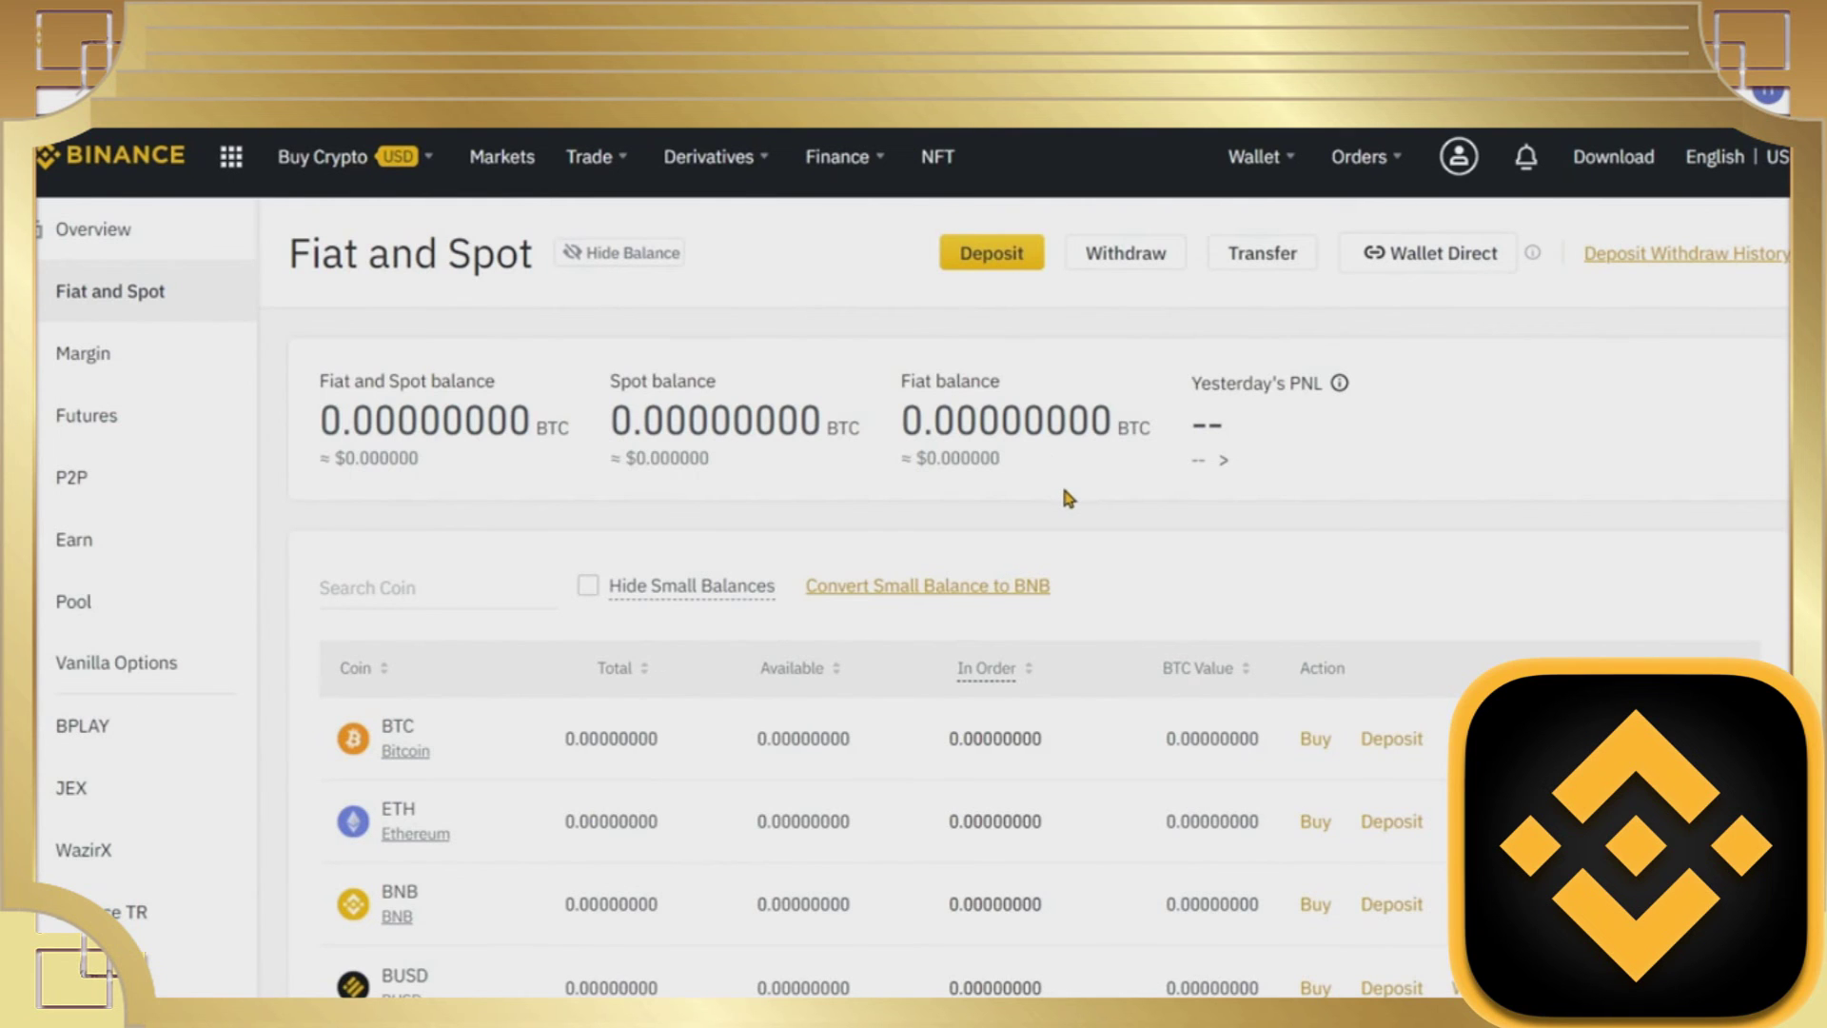
{"action": "mouse_move", "coordinate": [582, 186]}
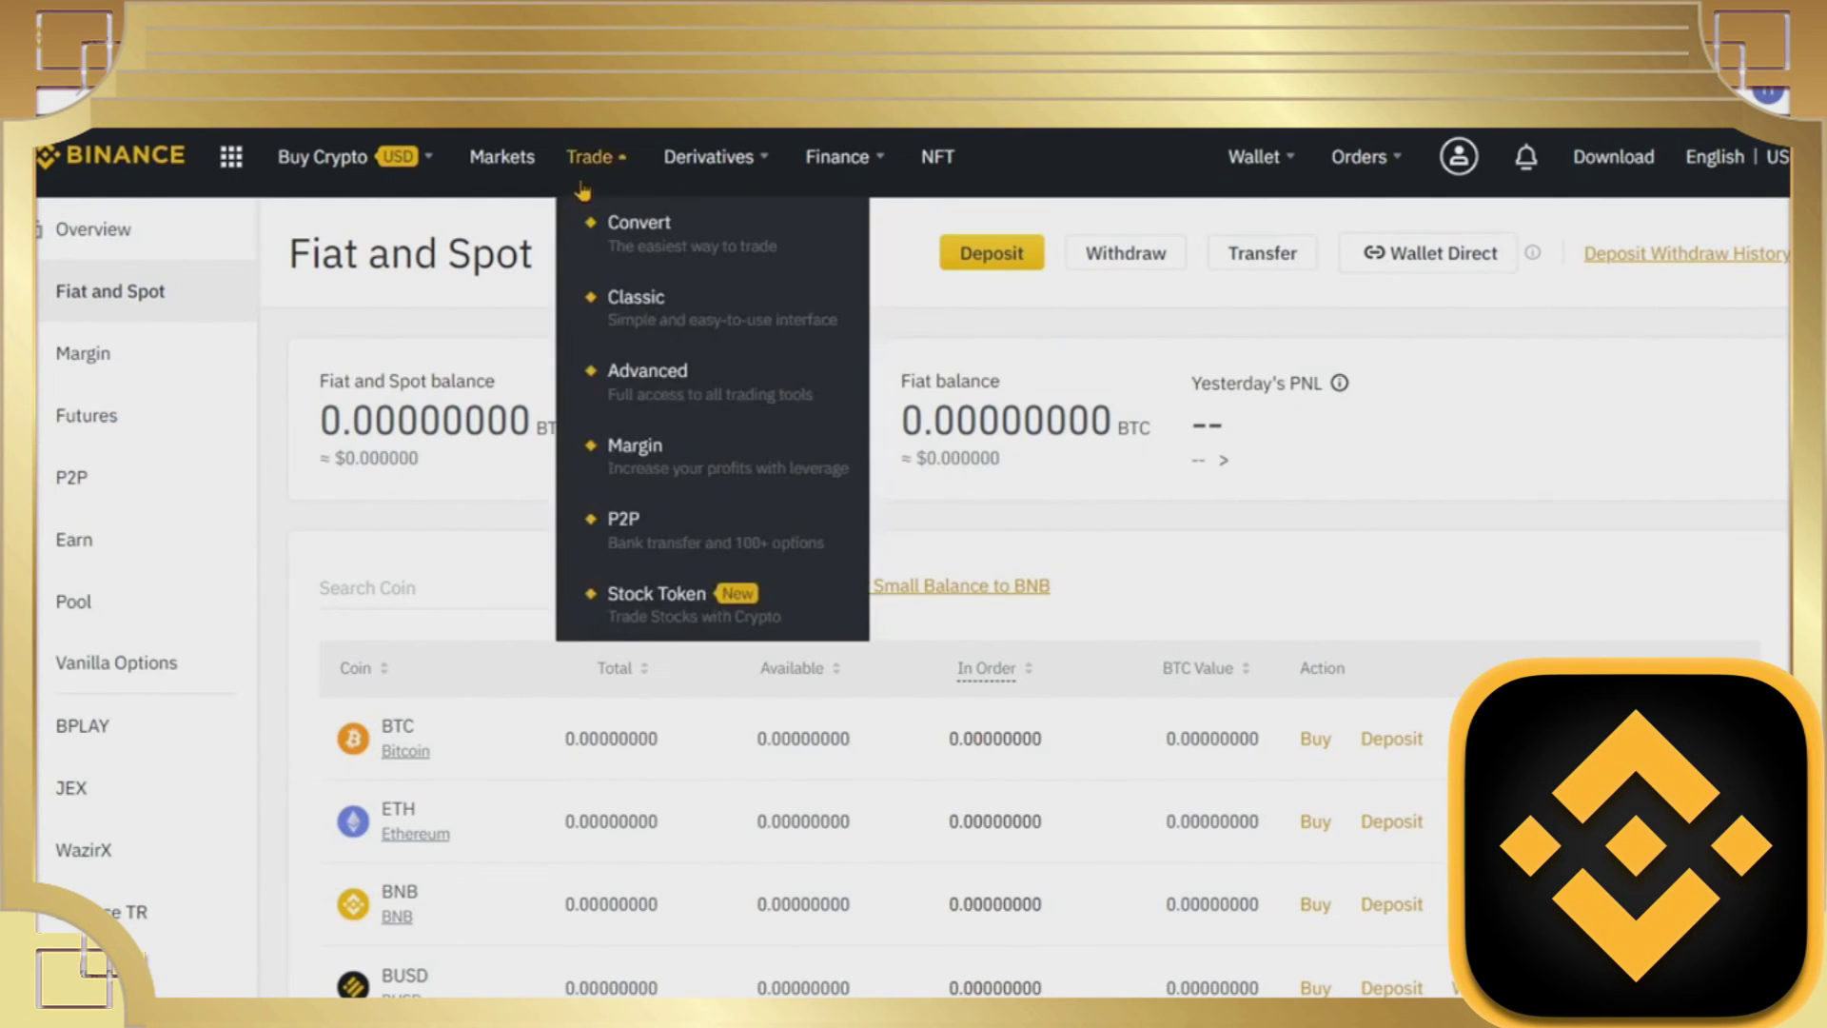